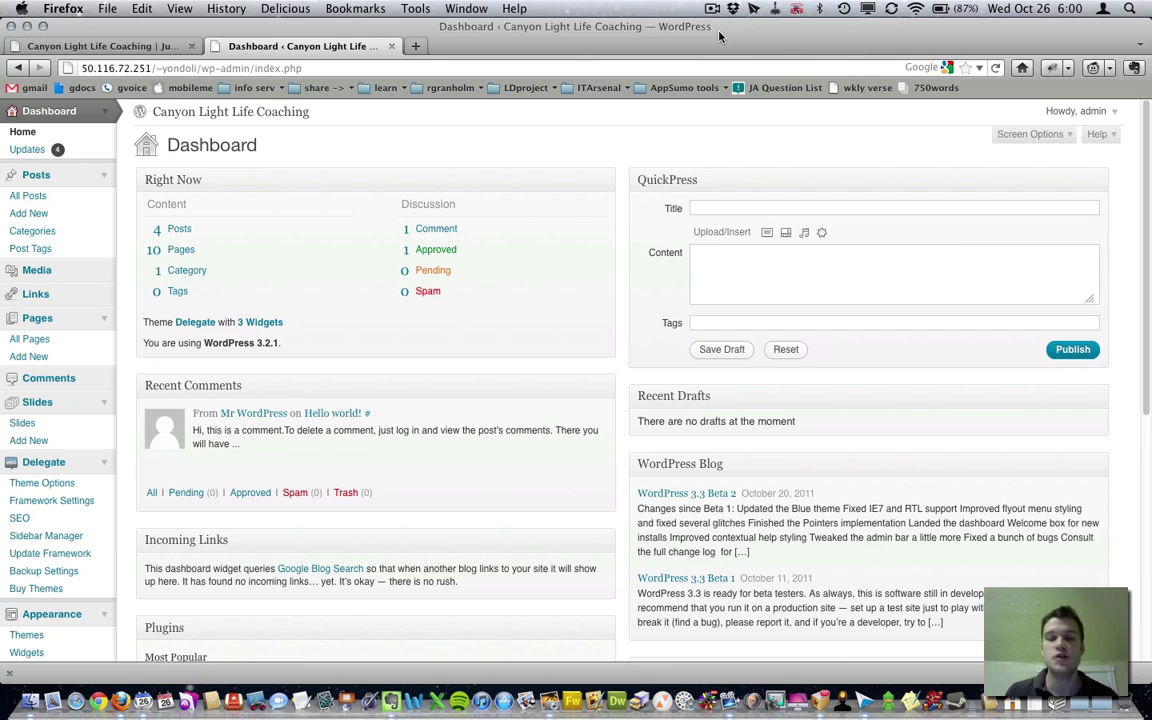
- Check the live site, then open Appearance > Menus from the admin sidebar
{"action": "left_click", "coordinate": [140, 46]}
{"action": "scroll", "coordinate": [377, 377], "scroll_direction": "up", "scroll_amount": 15}
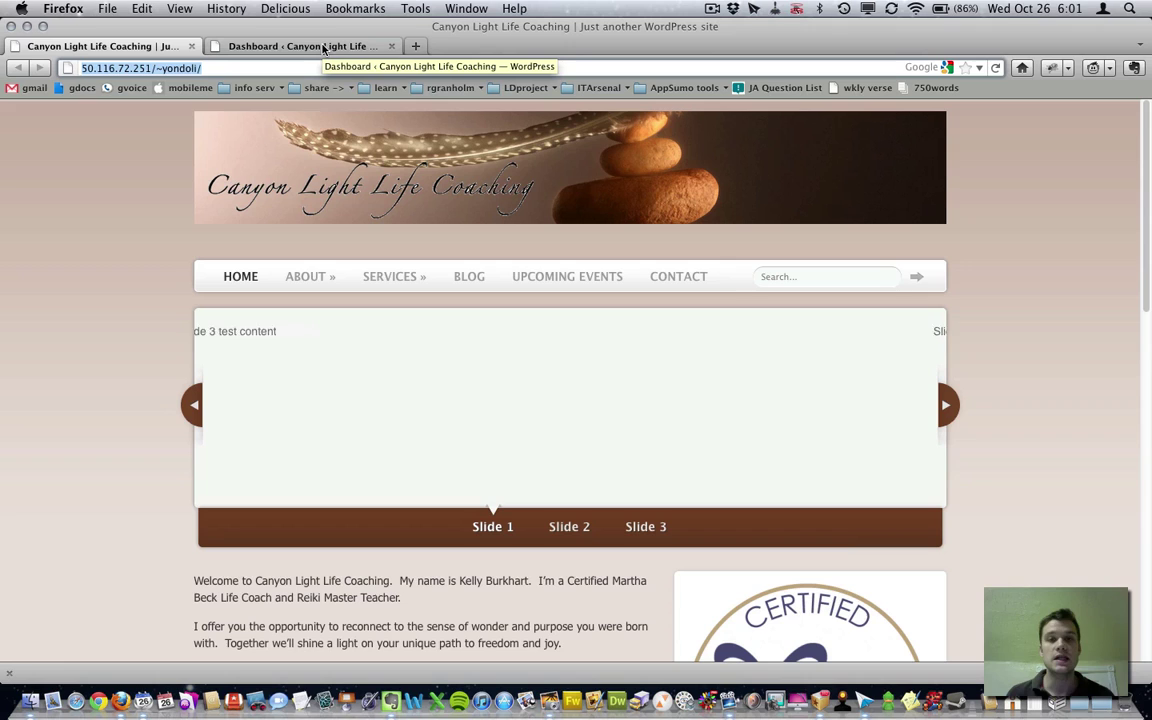
{"action": "left_click", "coordinate": [324, 48]}
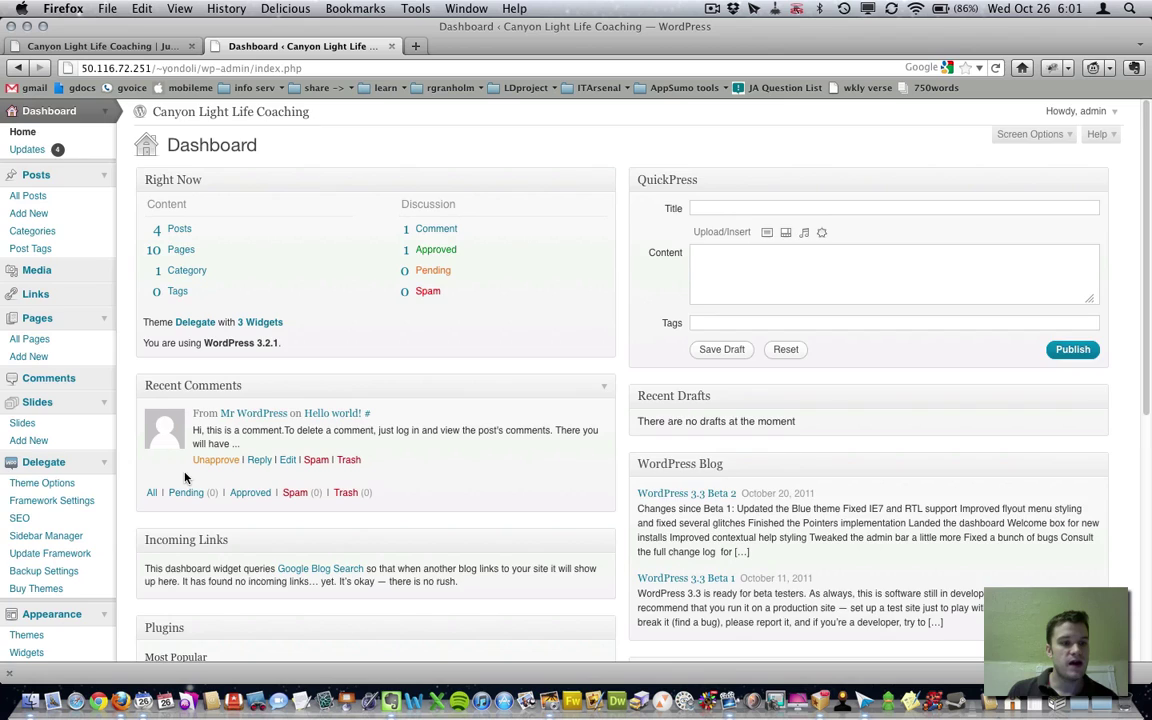
{"action": "scroll", "coordinate": [186, 470], "scroll_direction": "down", "scroll_amount": 2}
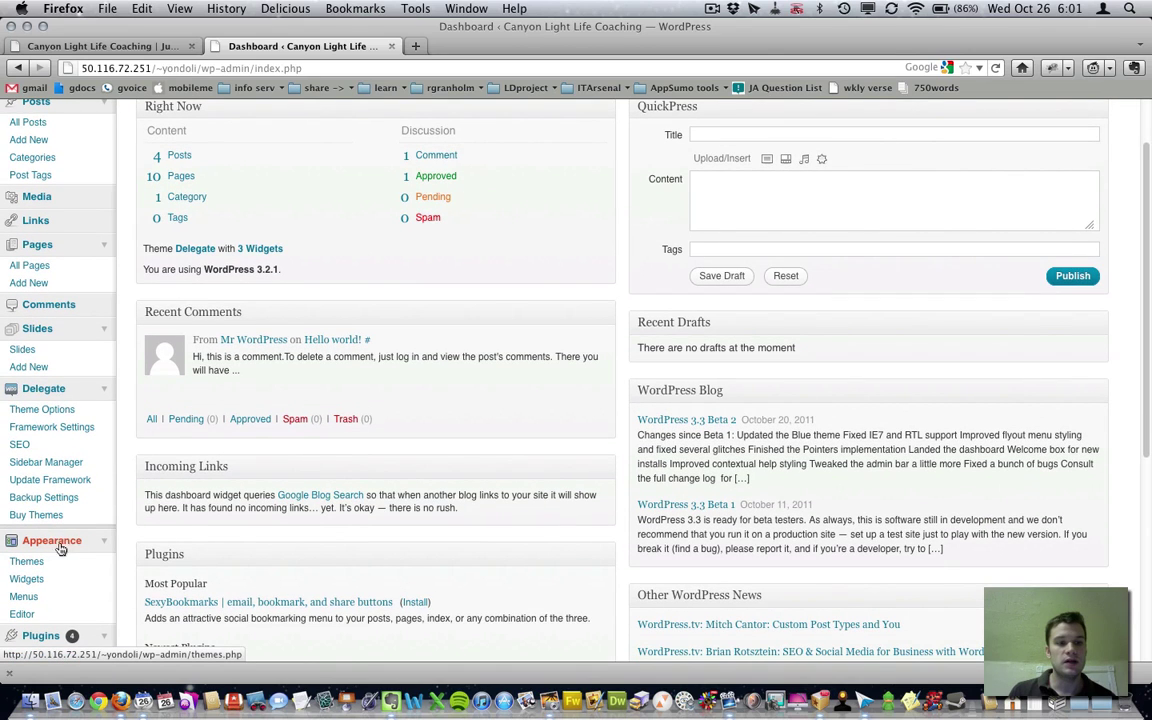
{"action": "scroll", "coordinate": [208, 496], "scroll_direction": "down", "scroll_amount": 3}
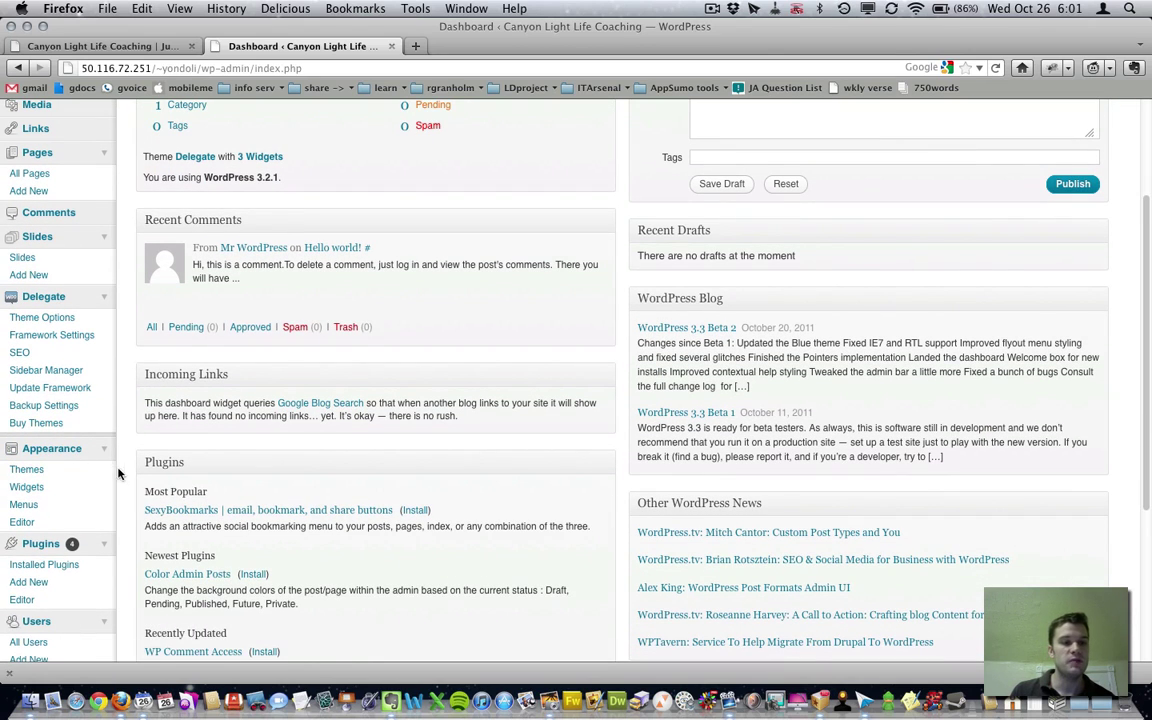
{"action": "left_click", "coordinate": [25, 506]}
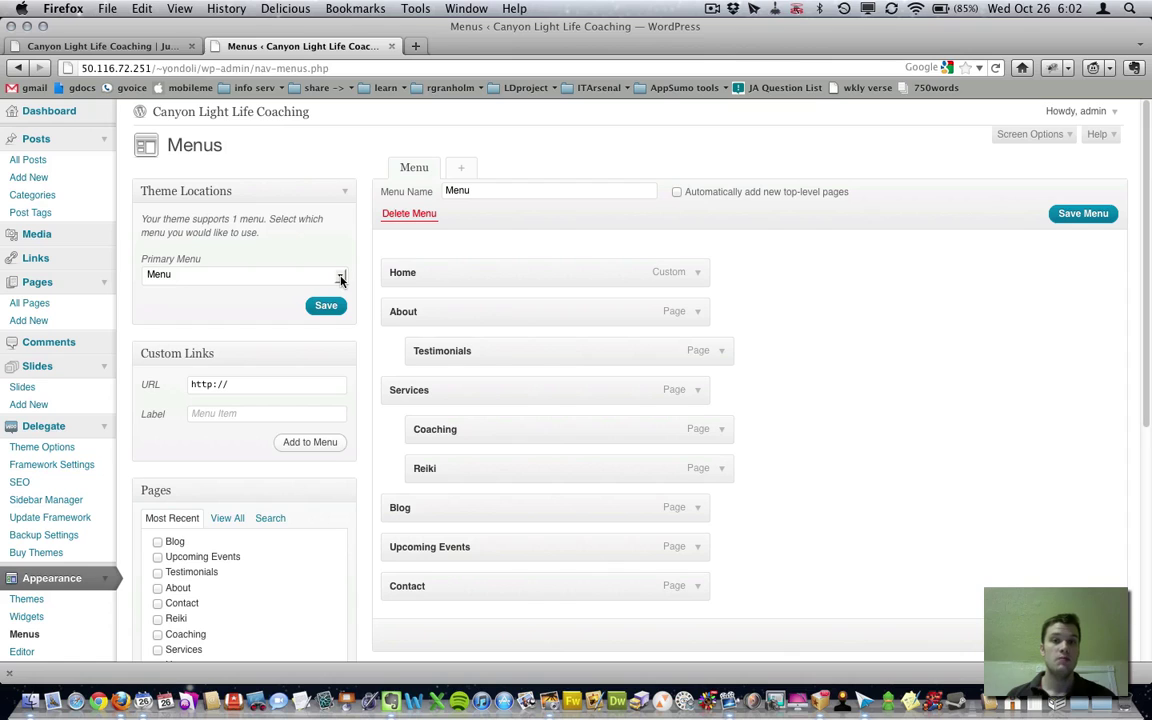
{"action": "left_click", "coordinate": [340, 277]}
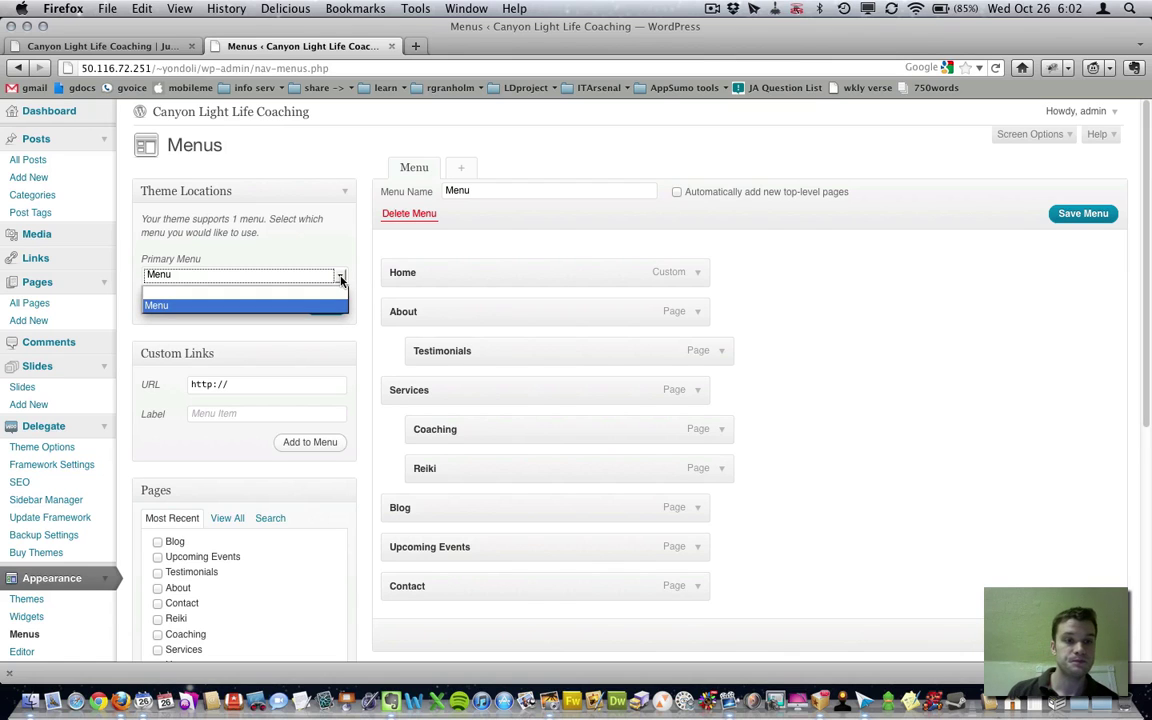
{"action": "left_click", "coordinate": [238, 306]}
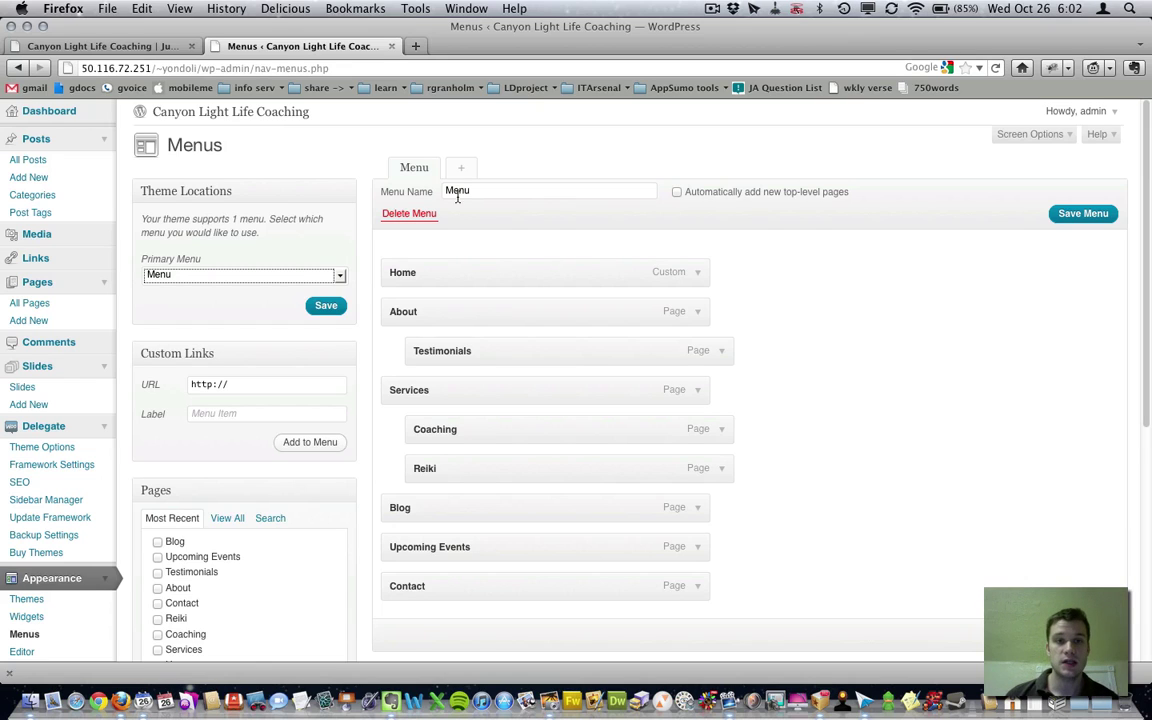
{"action": "left_click", "coordinate": [488, 191]}
{"action": "left_click_drag", "start_coordinate": [488, 191], "coordinate": [419, 188]}
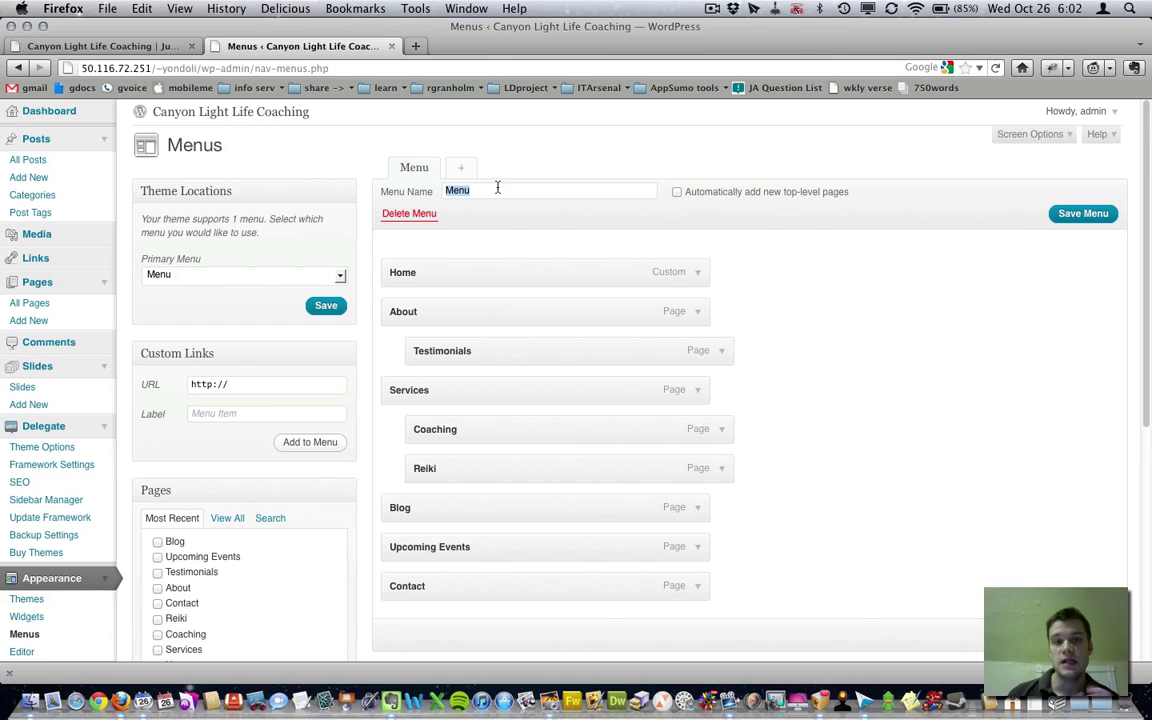
- Create an empty menu named 'Alternate Menu', then switch back to the original Menu
{"action": "left_click", "coordinate": [462, 169]}
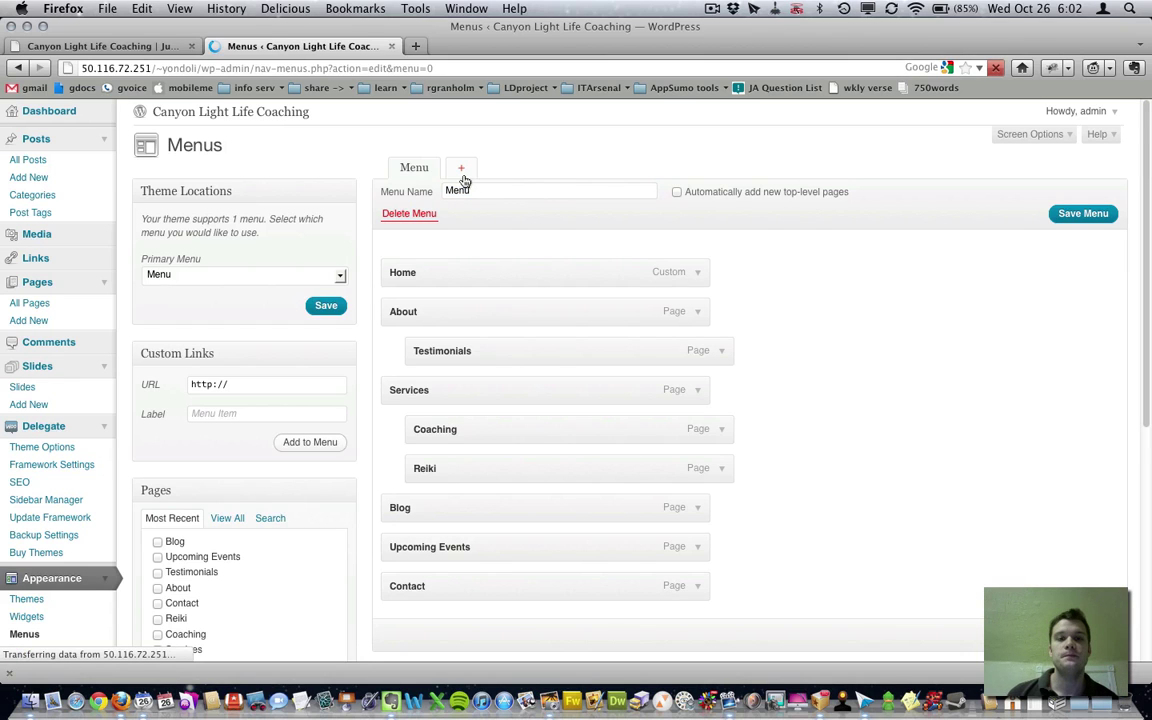
{"action": "left_click", "coordinate": [477, 191]}
{"action": "type", "text": "Al"}
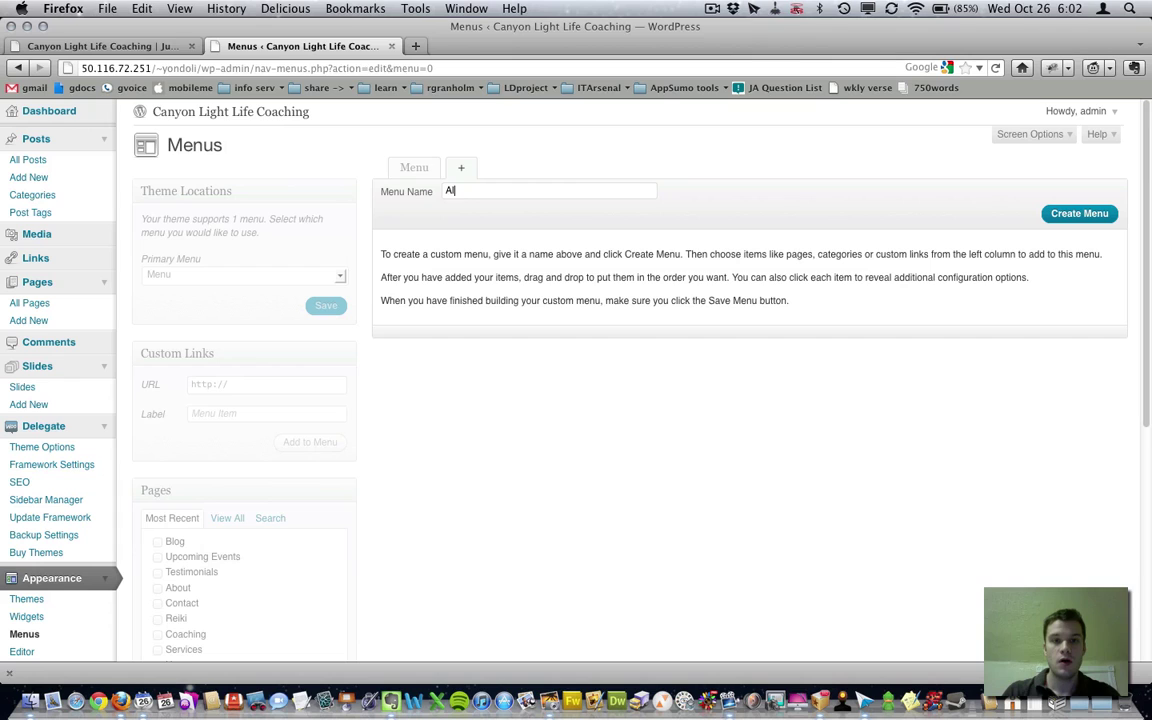
{"action": "type", "text": "ternate Menu"}
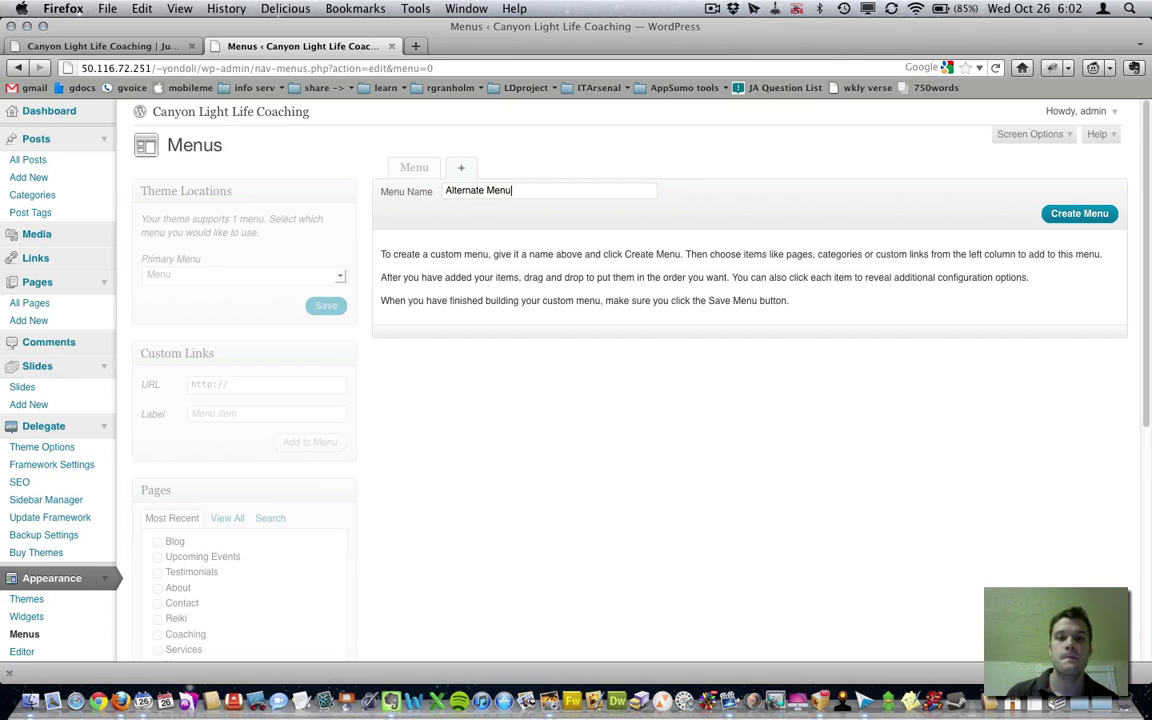
{"action": "left_click", "coordinate": [1073, 214]}
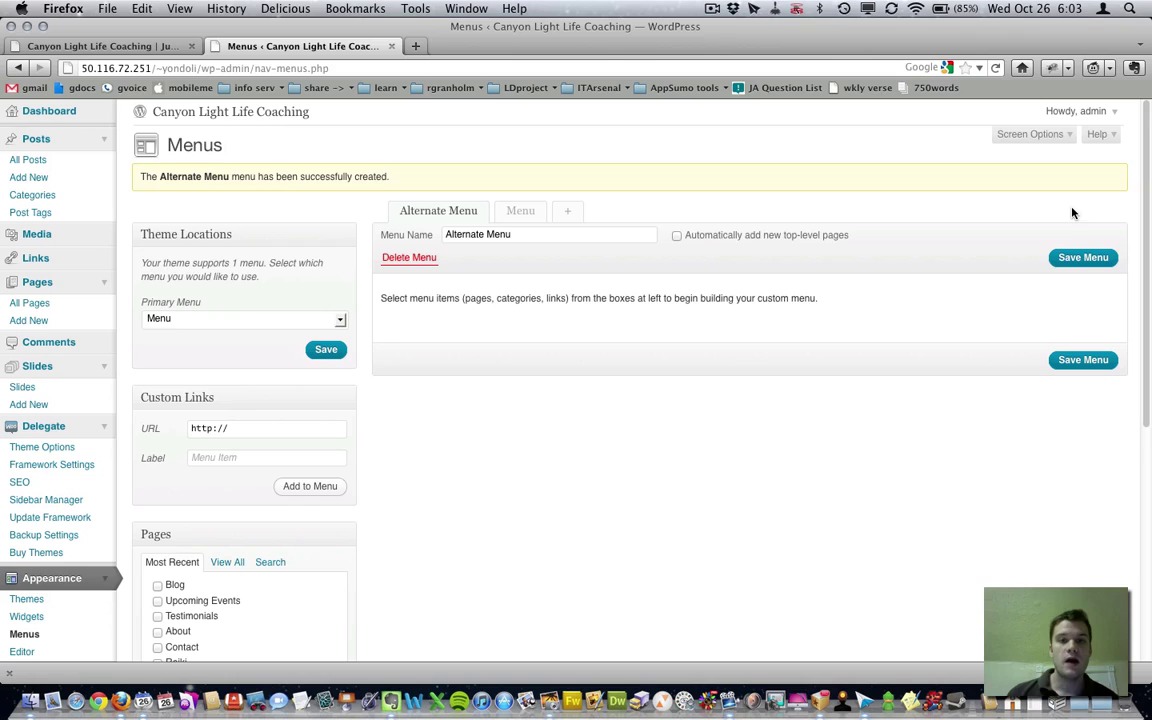
{"action": "left_click", "coordinate": [510, 212]}
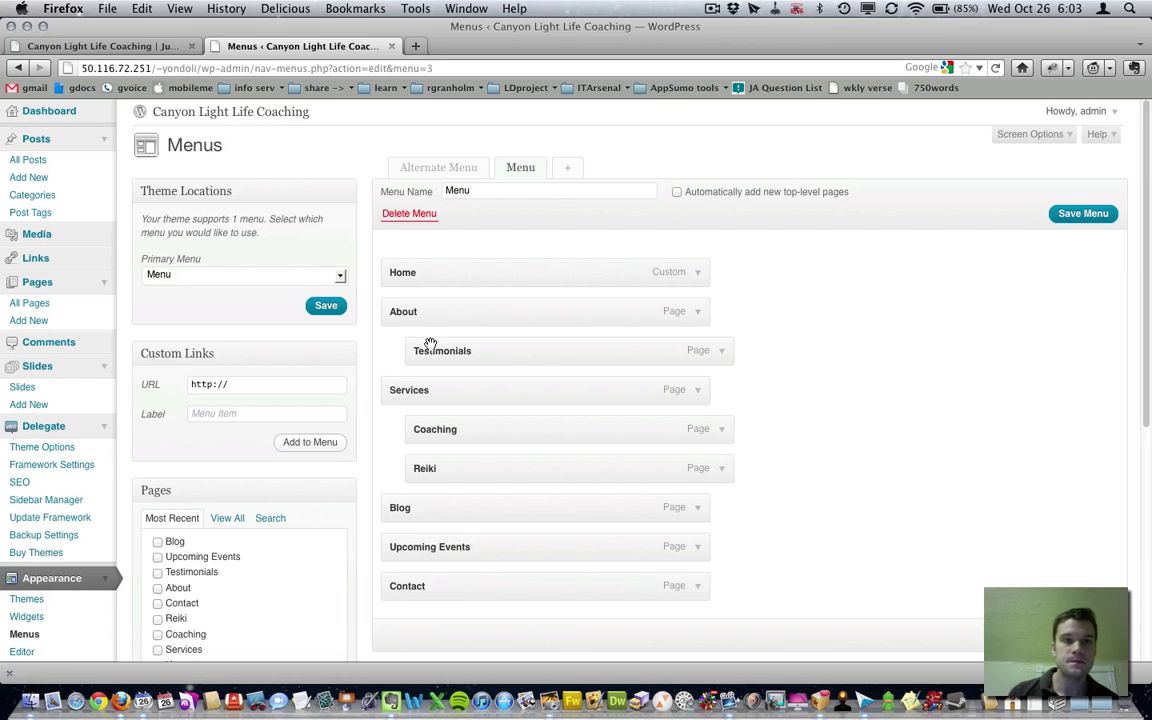
{"action": "left_click", "coordinate": [100, 45]}
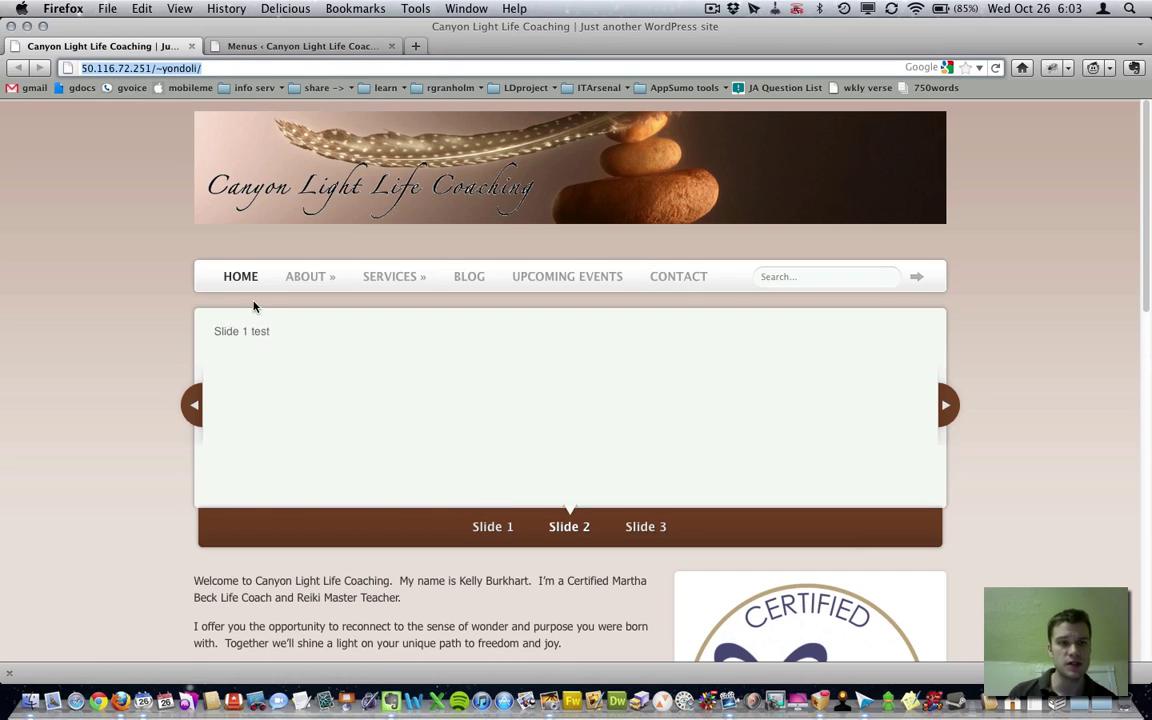
{"action": "mouse_move", "coordinate": [303, 278]}
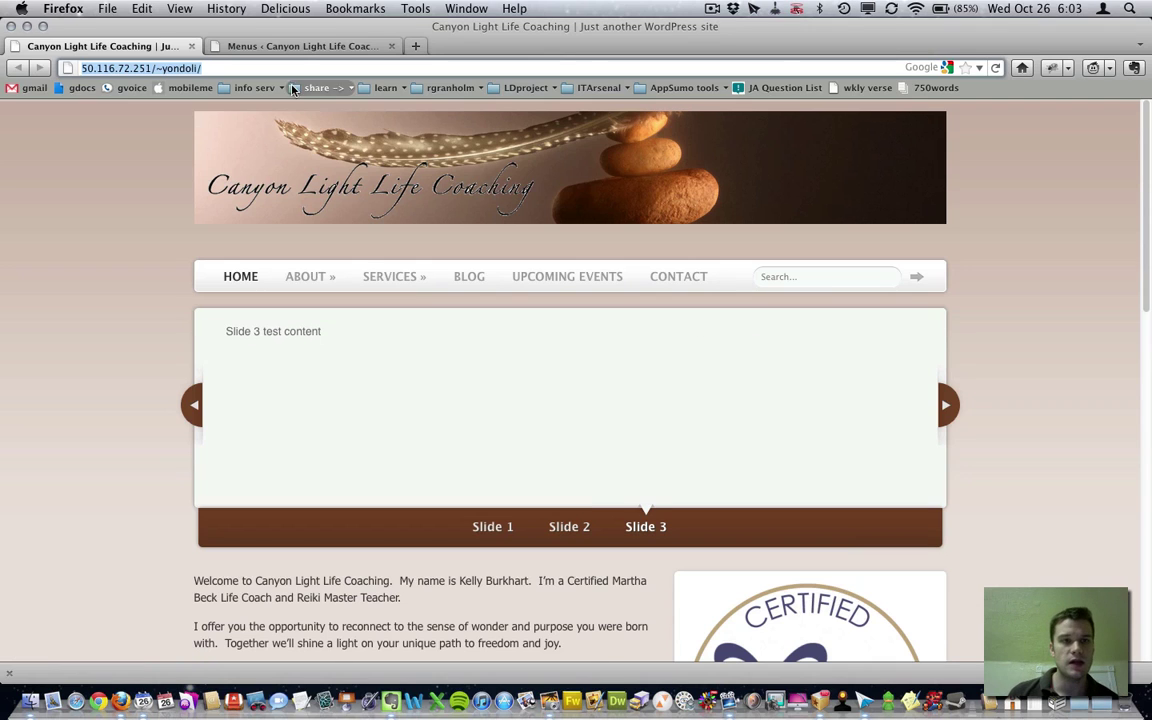
{"action": "left_click", "coordinate": [301, 50]}
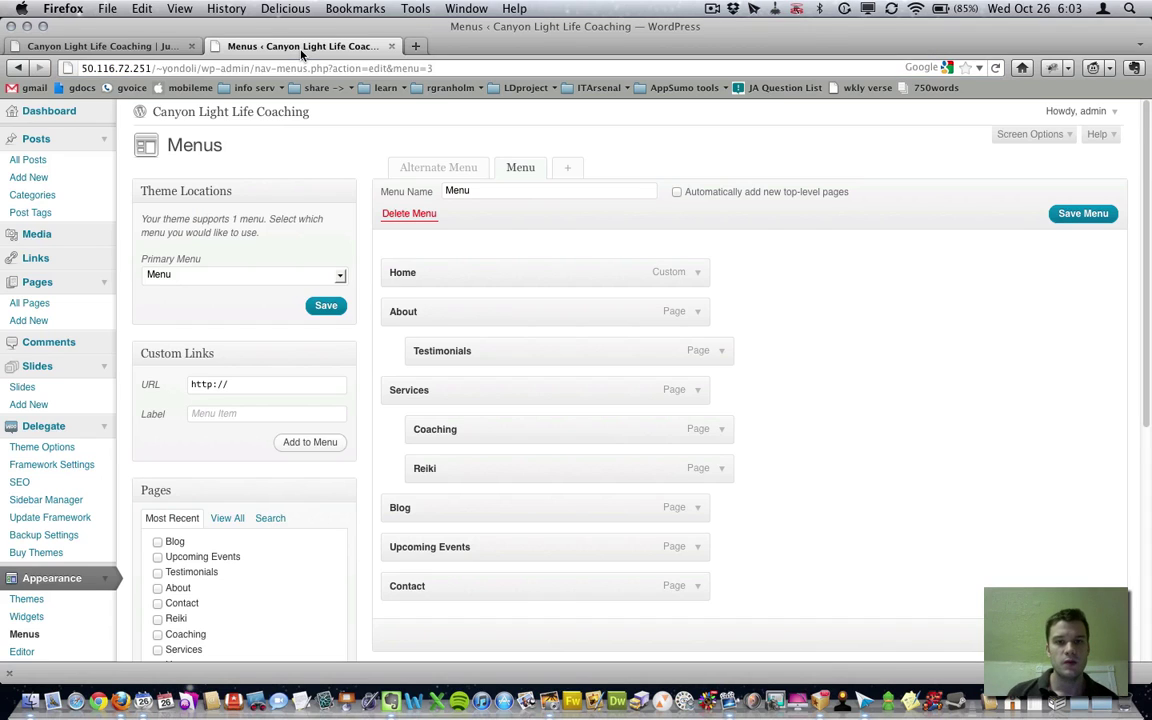
- Switch to the empty Alternate Menu and scroll down to the add-items panels
{"action": "left_click", "coordinate": [438, 170]}
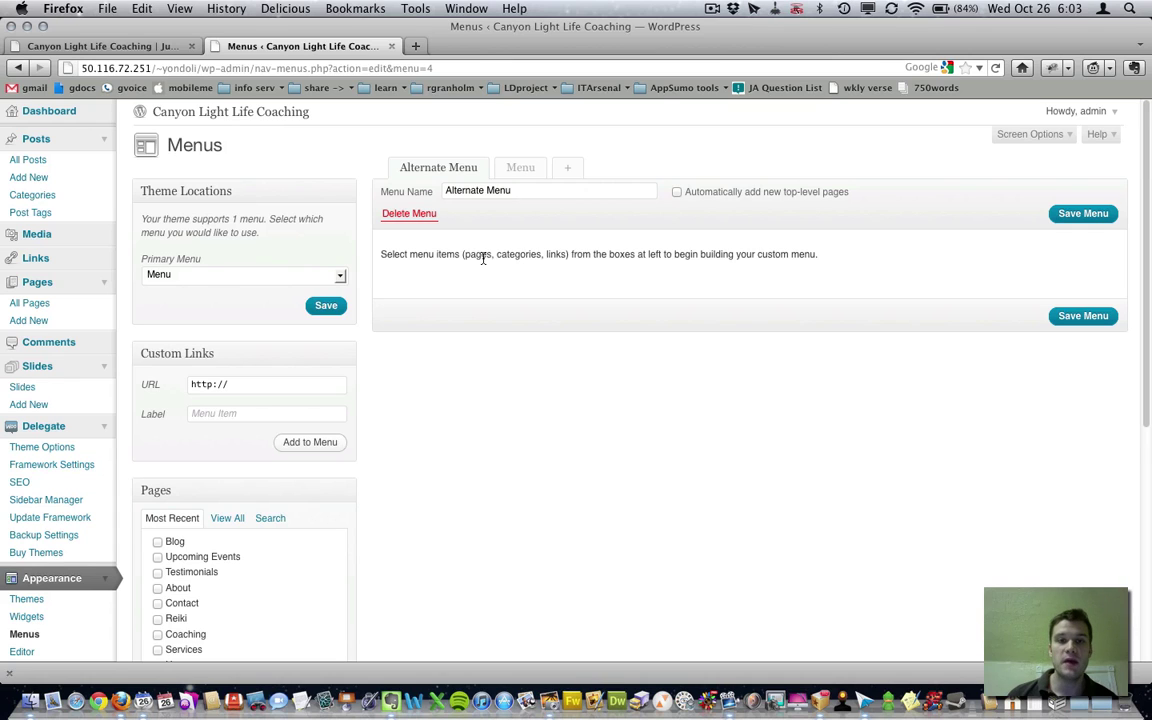
{"action": "scroll", "coordinate": [416, 345], "scroll_direction": "down", "scroll_amount": 1}
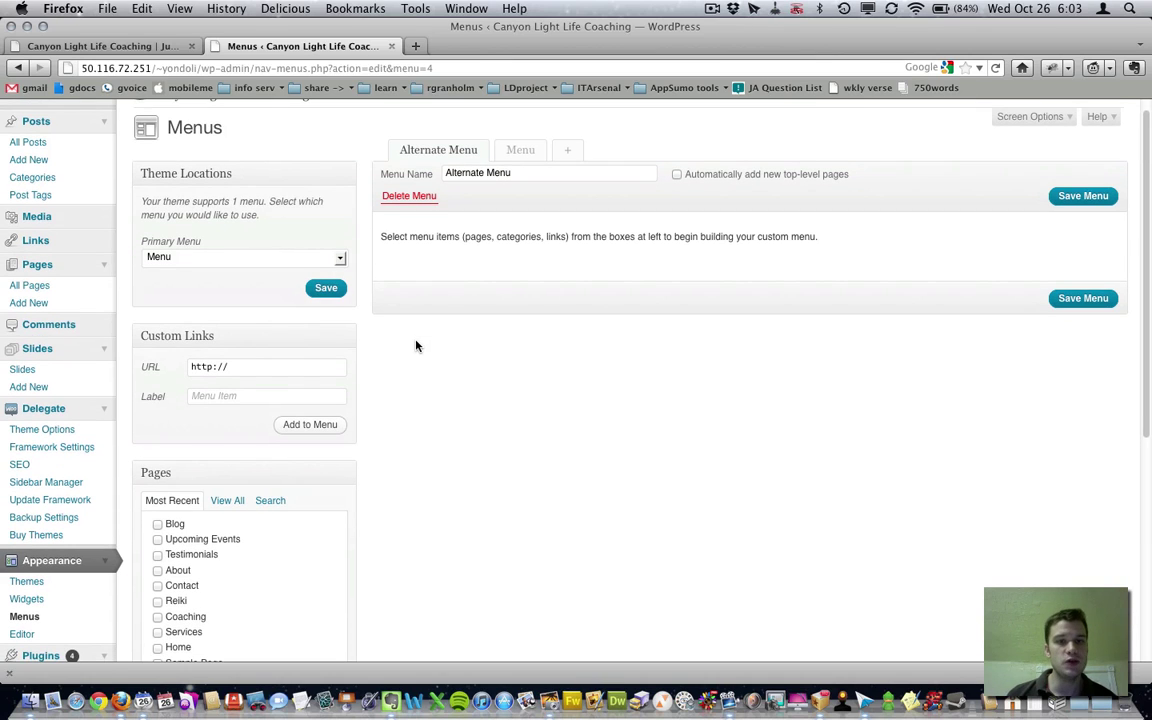
{"action": "scroll", "coordinate": [416, 346], "scroll_direction": "down", "scroll_amount": 1}
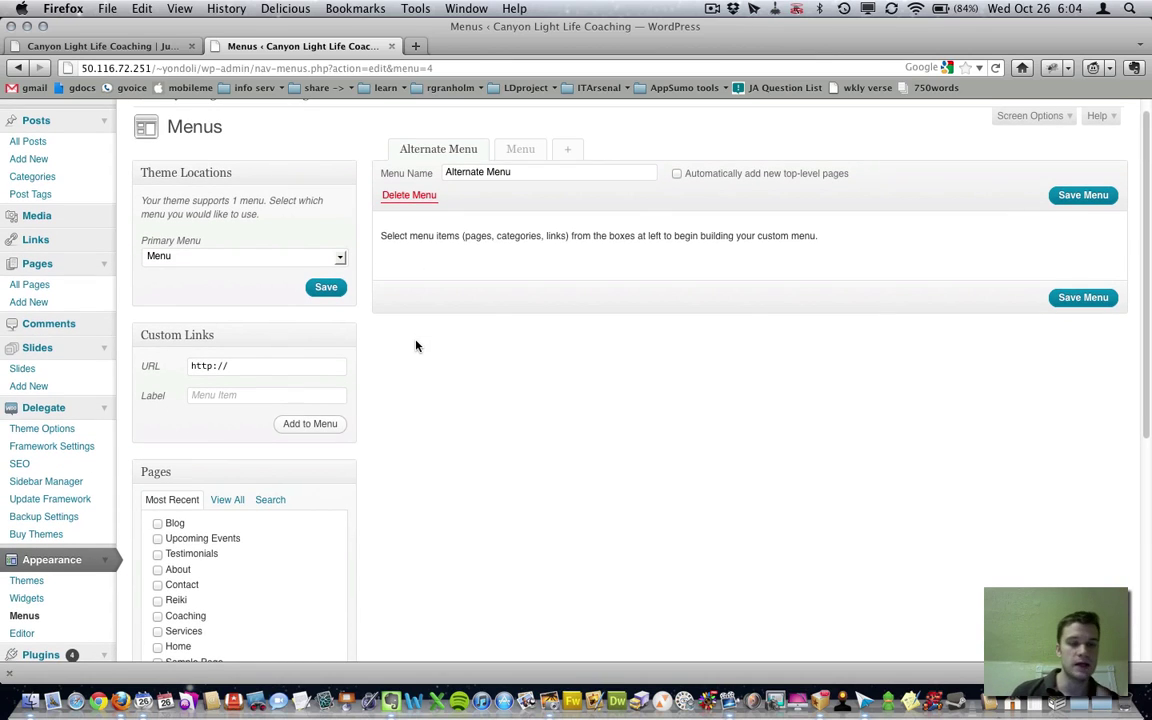
{"action": "scroll", "coordinate": [416, 345], "scroll_direction": "down", "scroll_amount": 2}
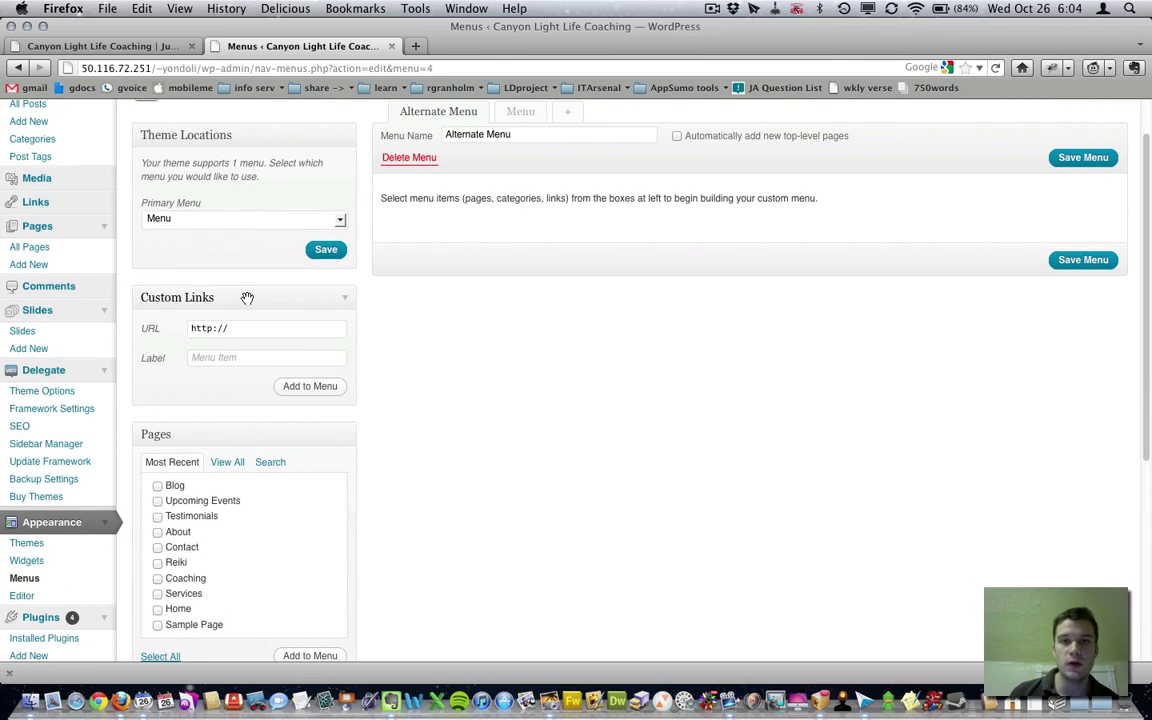
- Add a Custom Link with URL apple.com and label 'Apple Inc' to the Alternate Menu
{"action": "left_click", "coordinate": [276, 333]}
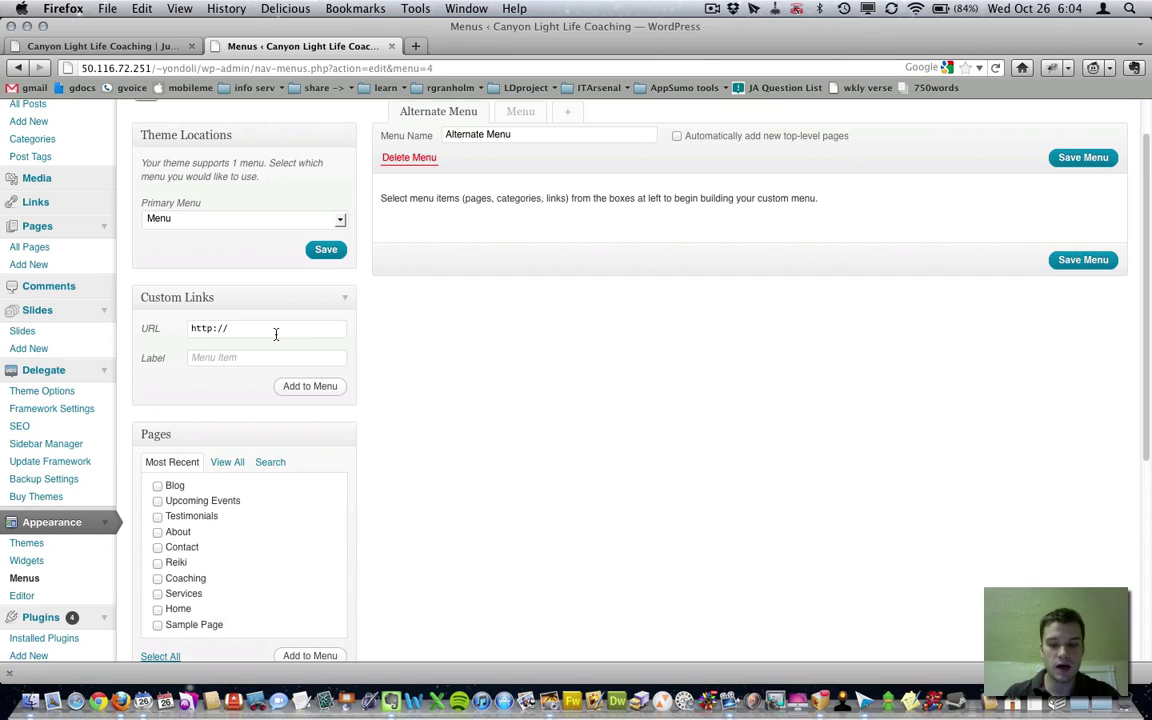
{"action": "type", "text": "apple.com"}
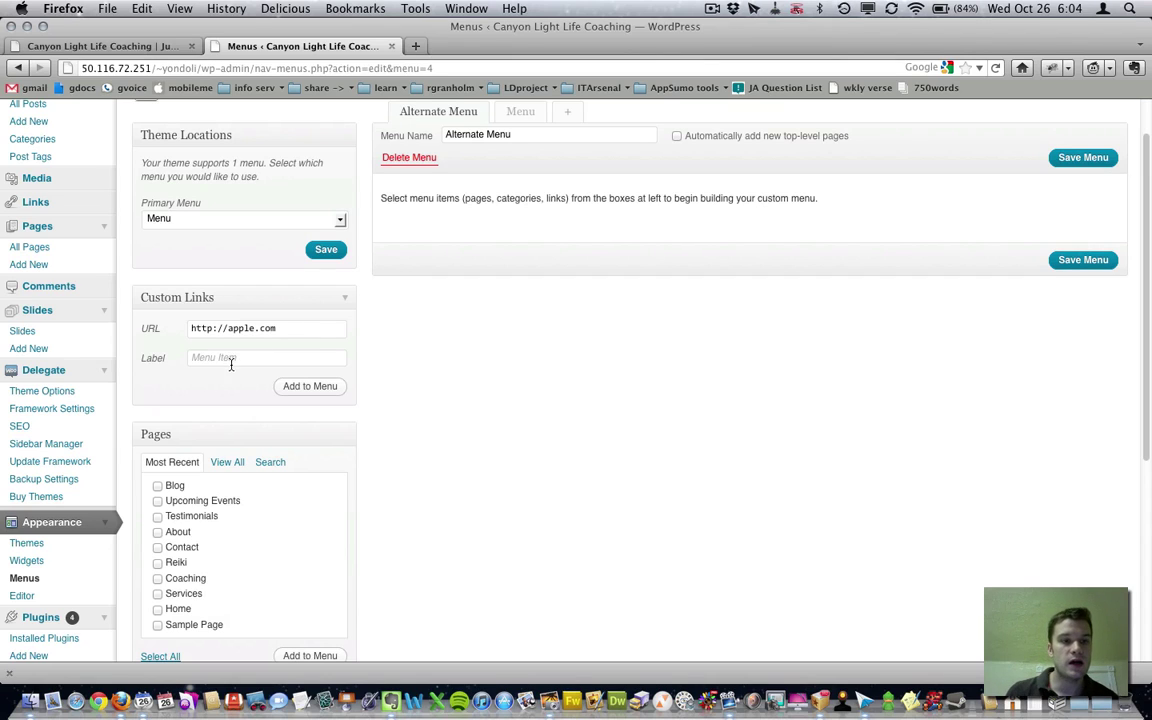
{"action": "left_click", "coordinate": [231, 358]}
{"action": "type", "text": "Apple"}
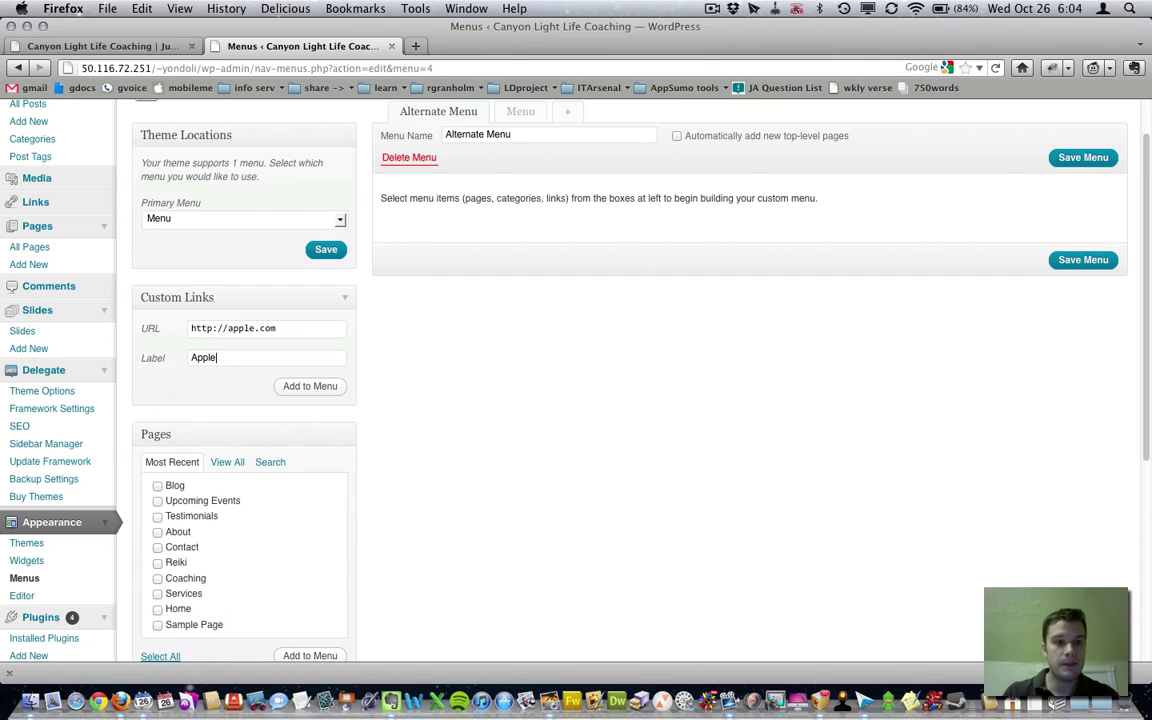
{"action": "type", "text": " Inc"}
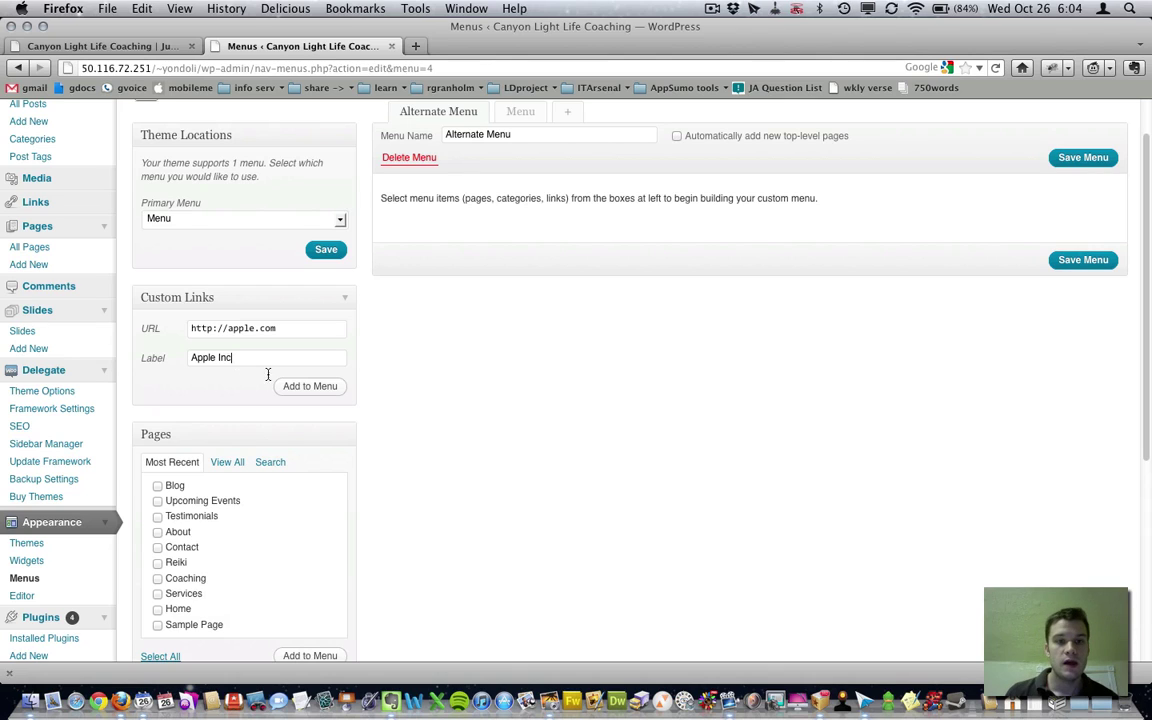
{"action": "left_click", "coordinate": [300, 388]}
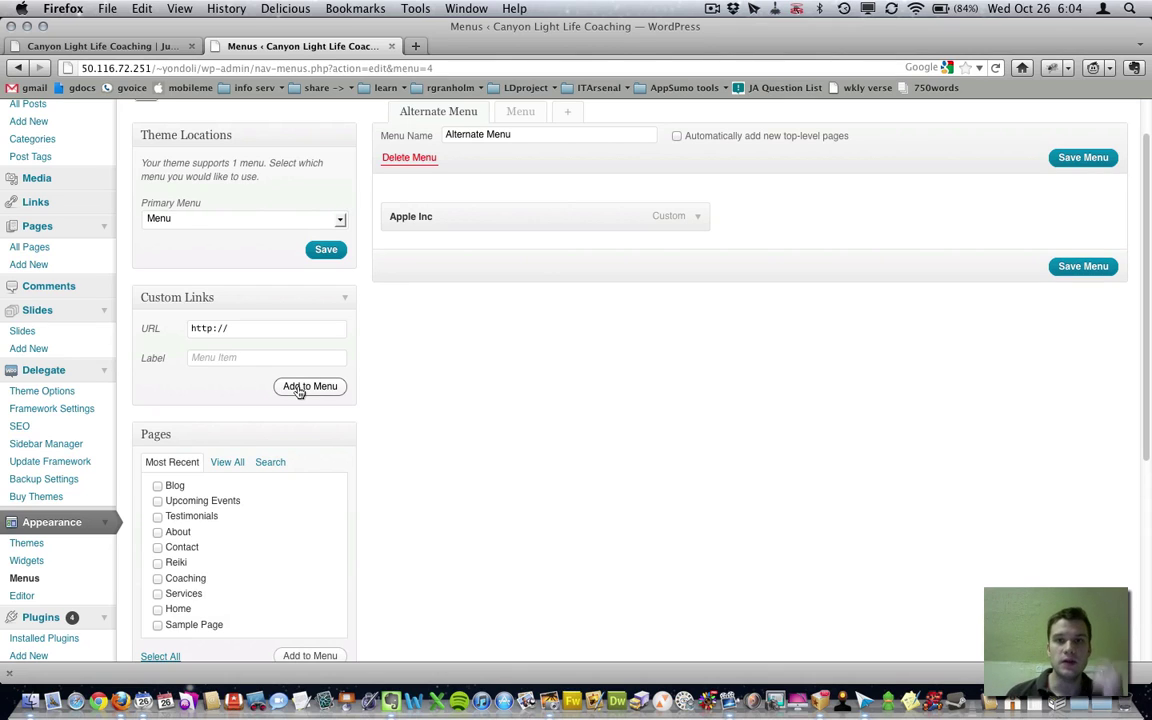
- Add the Blog, Upcoming Events, Testimonials and About pages from the Pages box
{"action": "scroll", "coordinate": [441, 404], "scroll_direction": "down", "scroll_amount": 2}
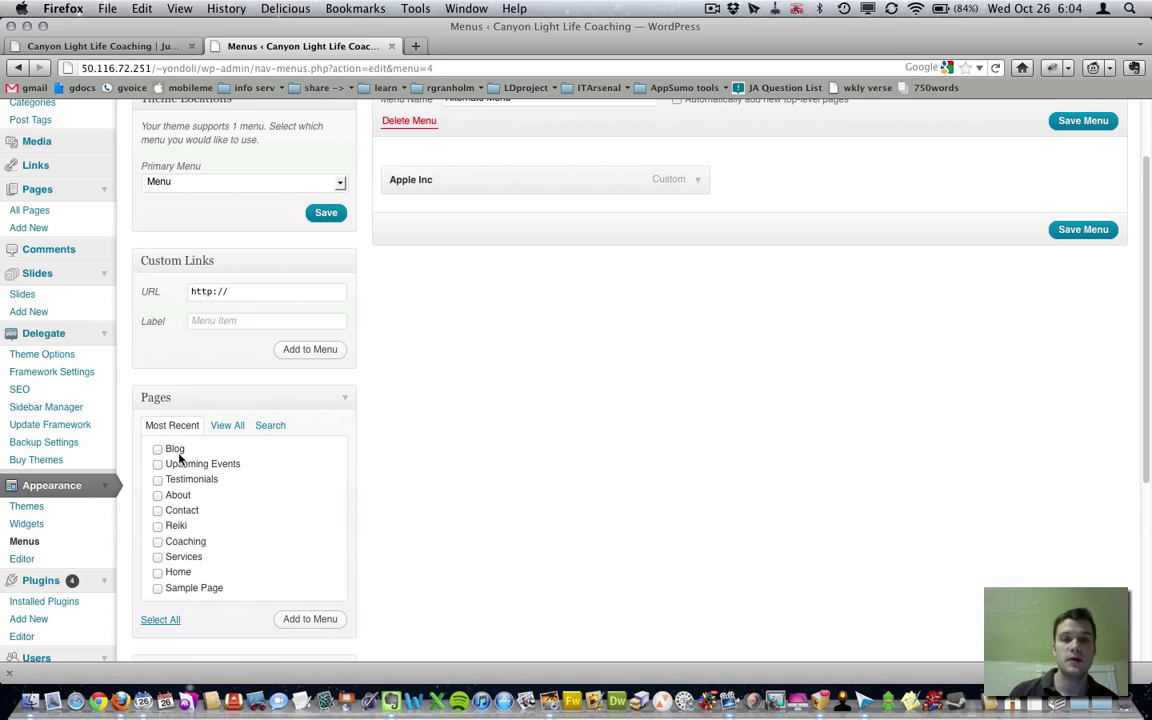
{"action": "scroll", "coordinate": [180, 455], "scroll_direction": "down", "scroll_amount": 1}
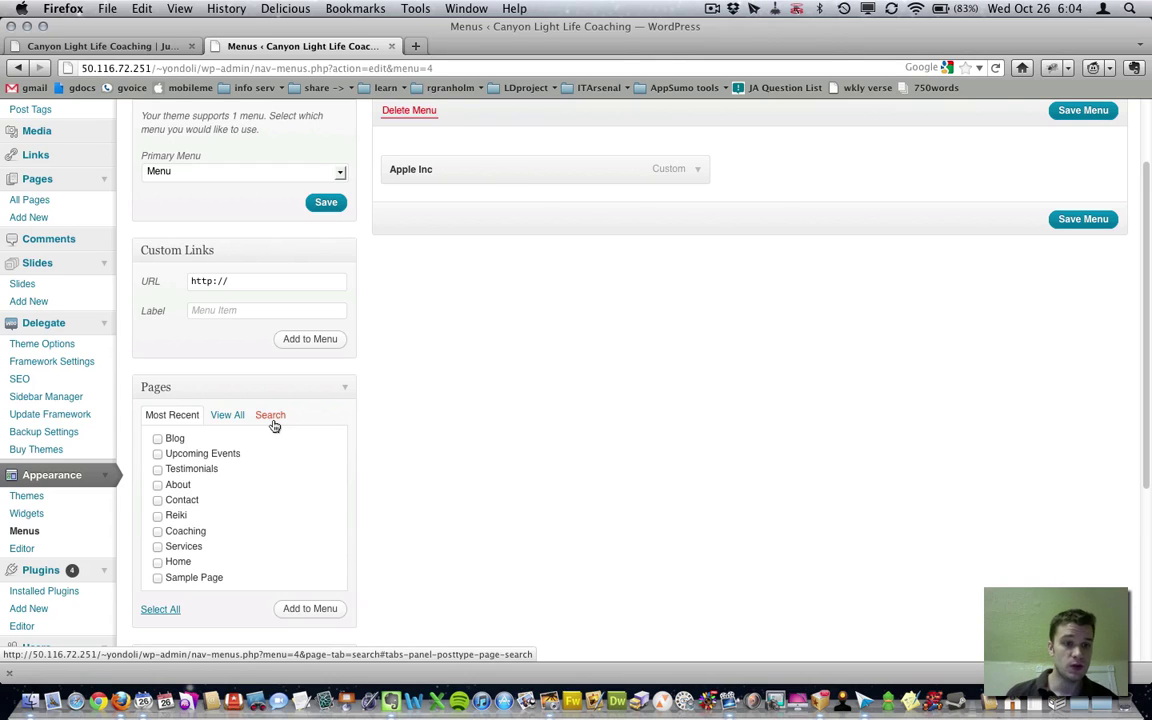
{"action": "left_click", "coordinate": [157, 453]}
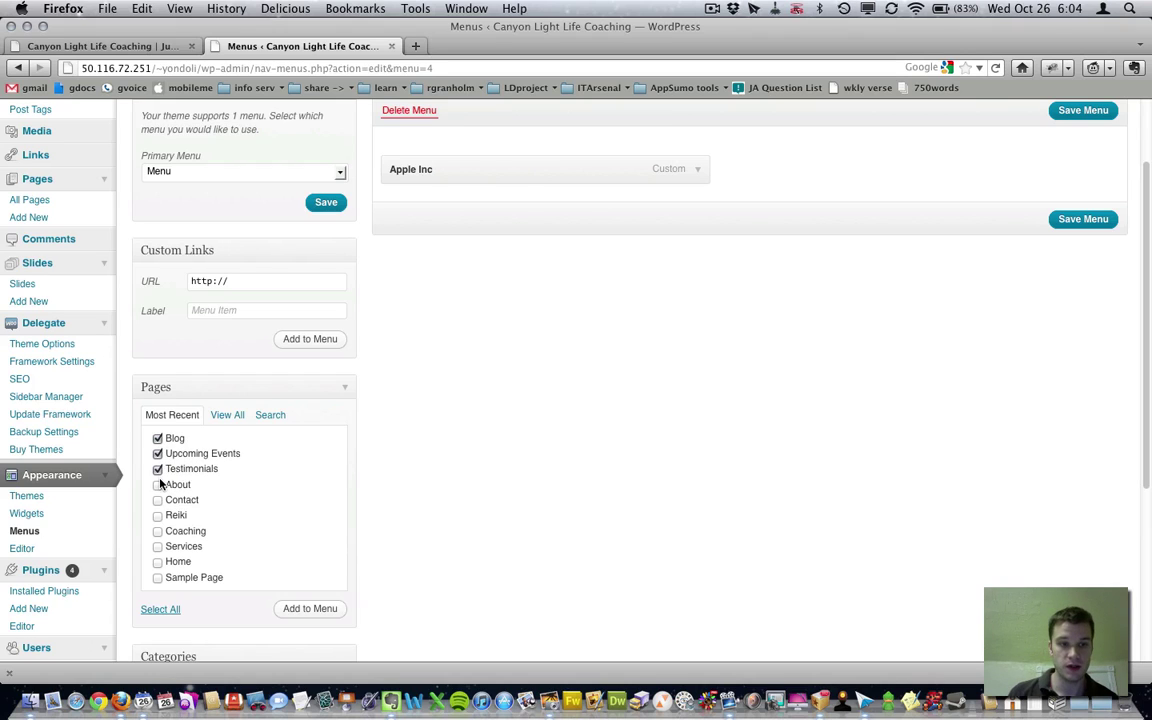
{"action": "left_click", "coordinate": [157, 484]}
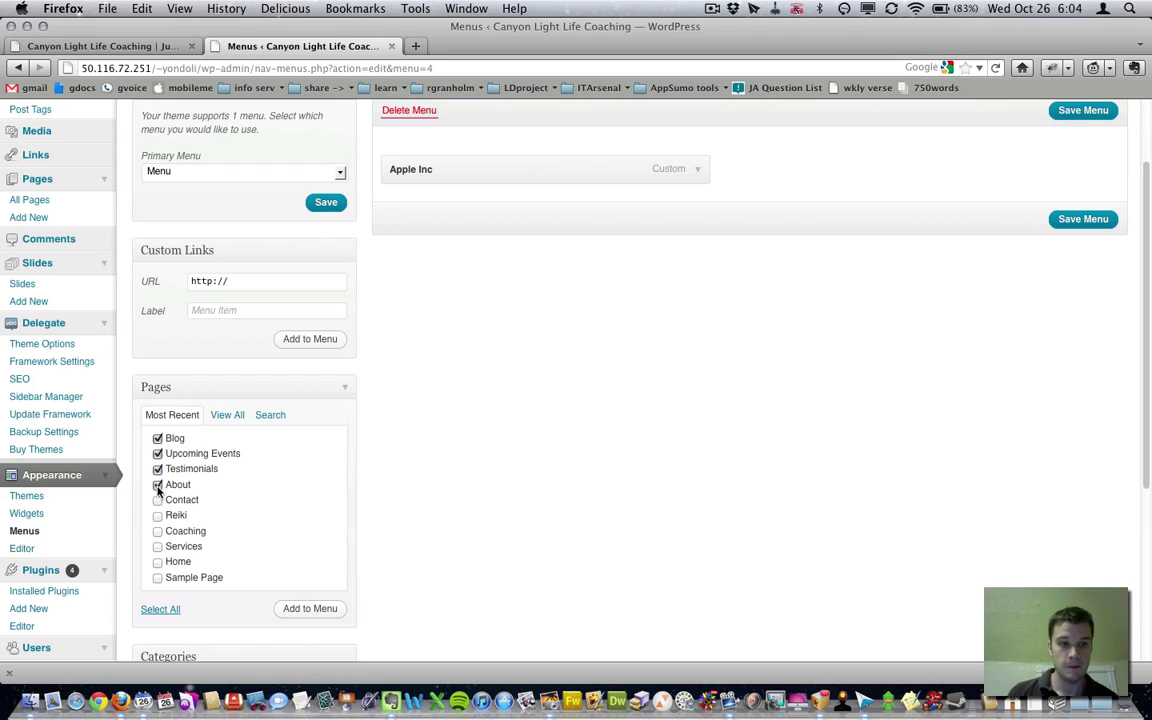
{"action": "left_click", "coordinate": [312, 609]}
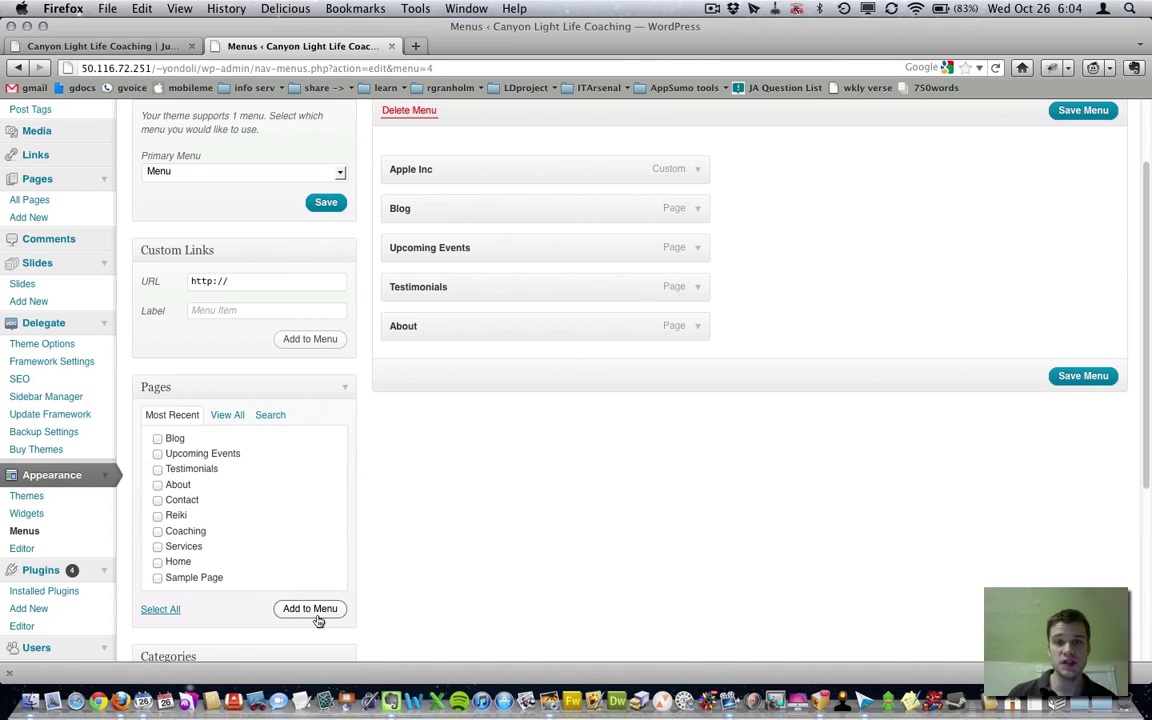
{"action": "scroll", "coordinate": [318, 621], "scroll_direction": "up", "scroll_amount": 1}
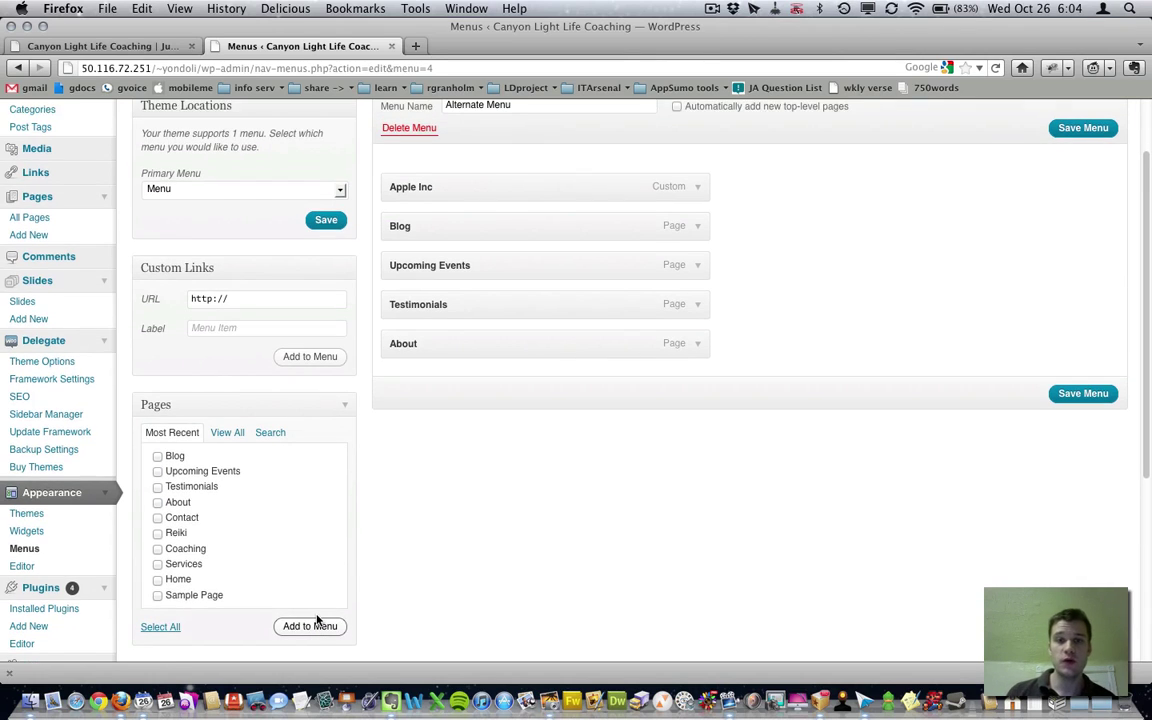
{"action": "scroll", "coordinate": [318, 621], "scroll_direction": "up", "scroll_amount": 3}
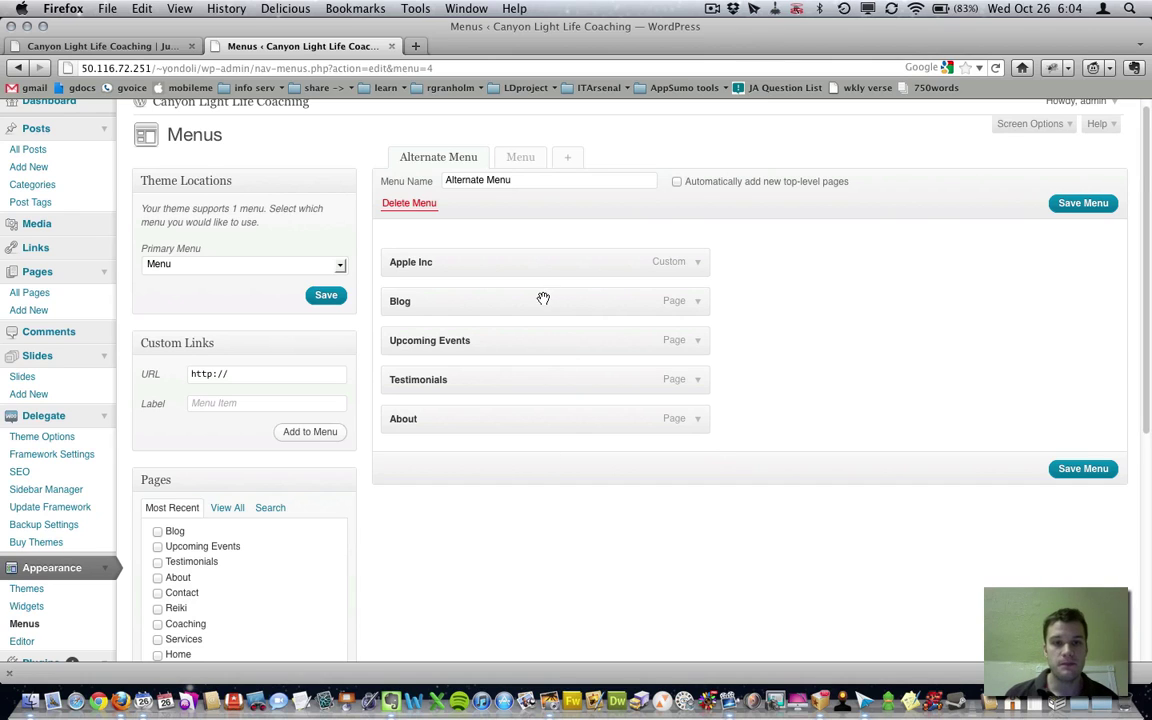
- Drag Upcoming Events to the top, nest Blog under it, and move Apple Inc last
{"action": "left_click_drag", "start_coordinate": [533, 290], "coordinate": [530, 255]}
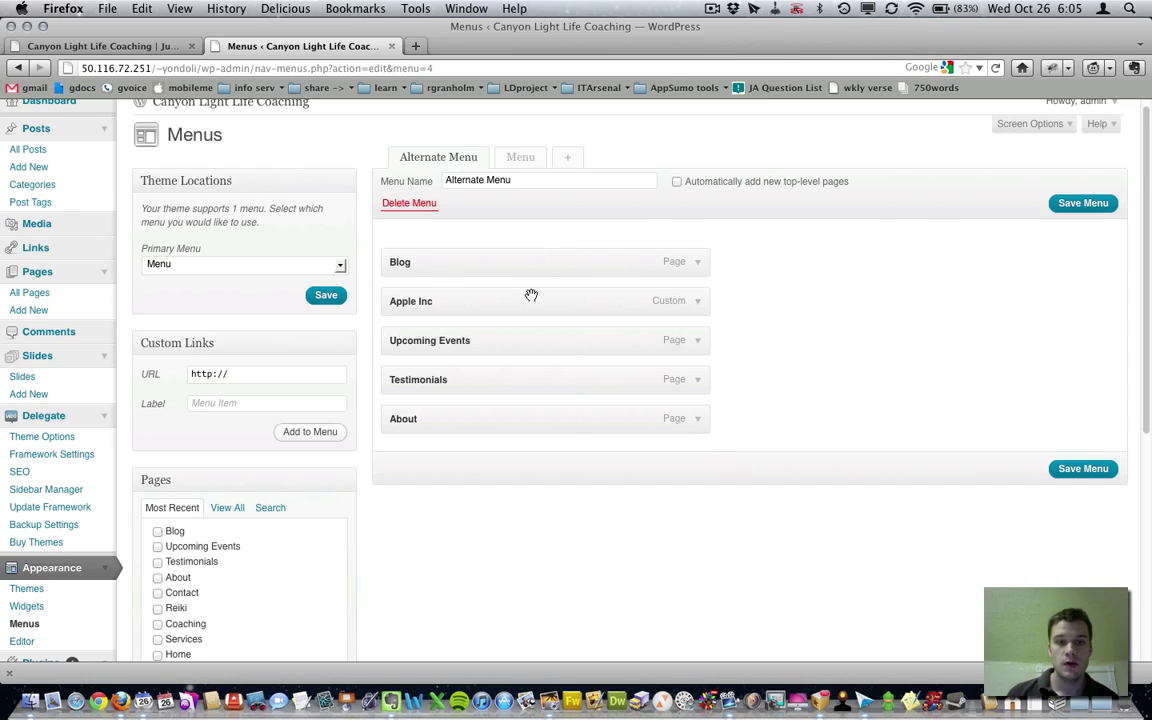
{"action": "left_click_drag", "start_coordinate": [525, 340], "coordinate": [478, 310]}
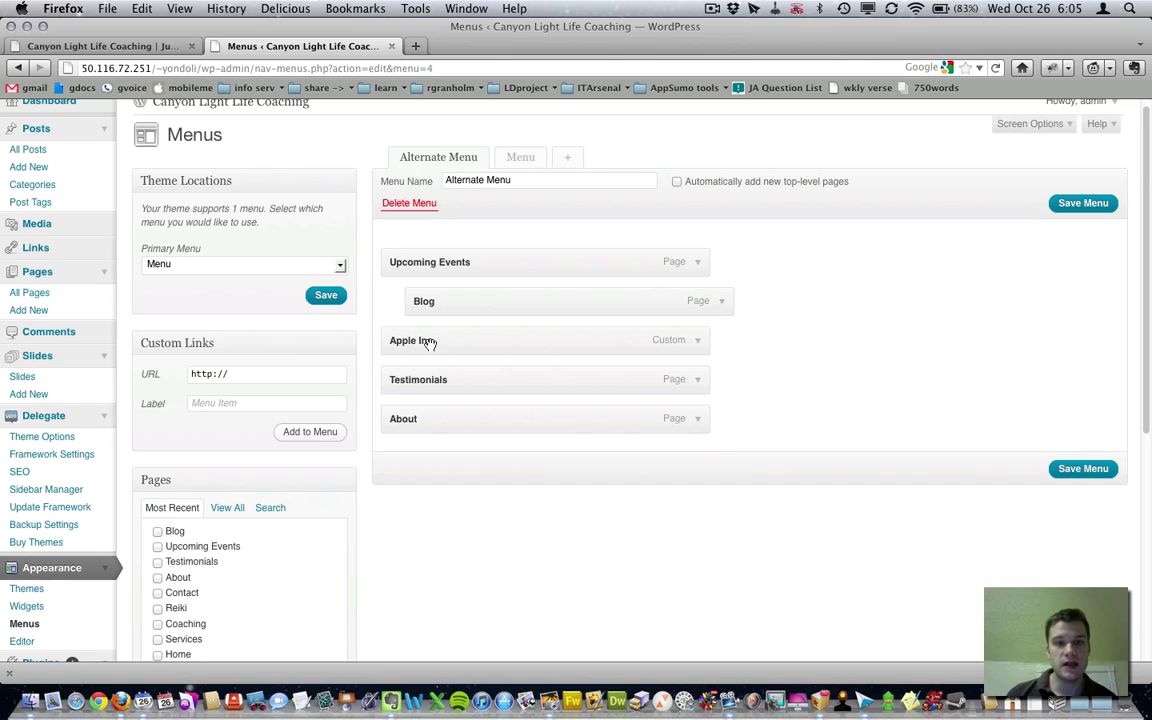
{"action": "left_click_drag", "start_coordinate": [429, 342], "coordinate": [432, 421]}
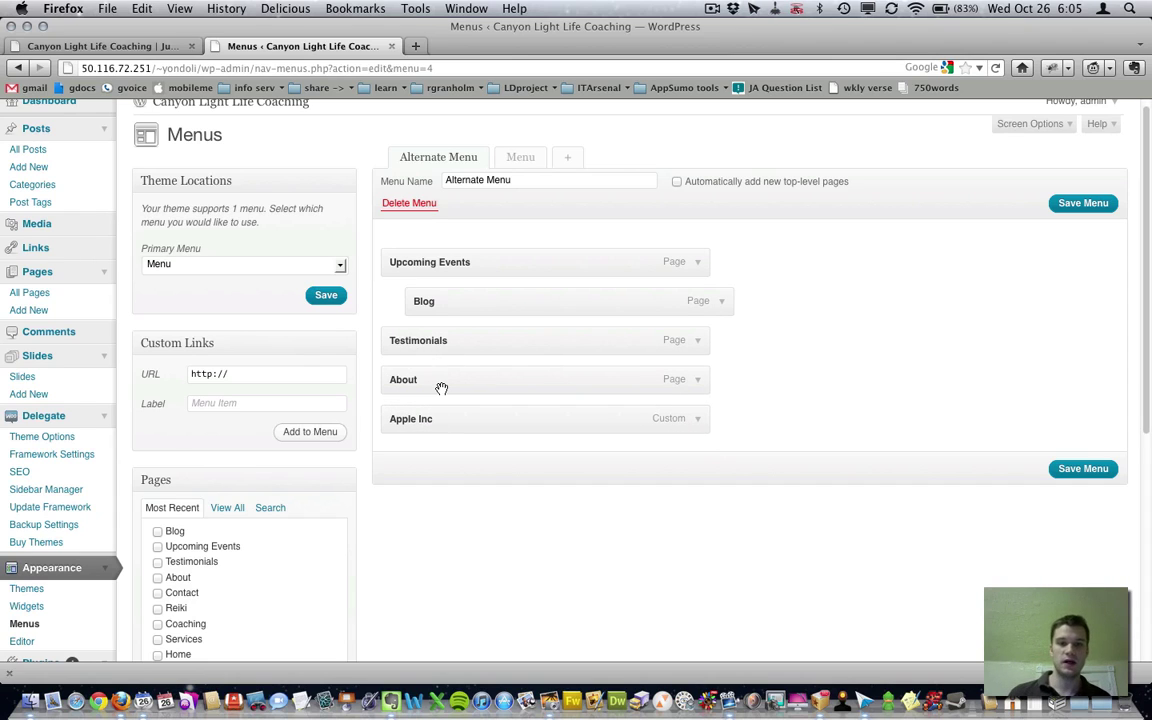
{"action": "scroll", "coordinate": [437, 468], "scroll_direction": "down", "scroll_amount": 5}
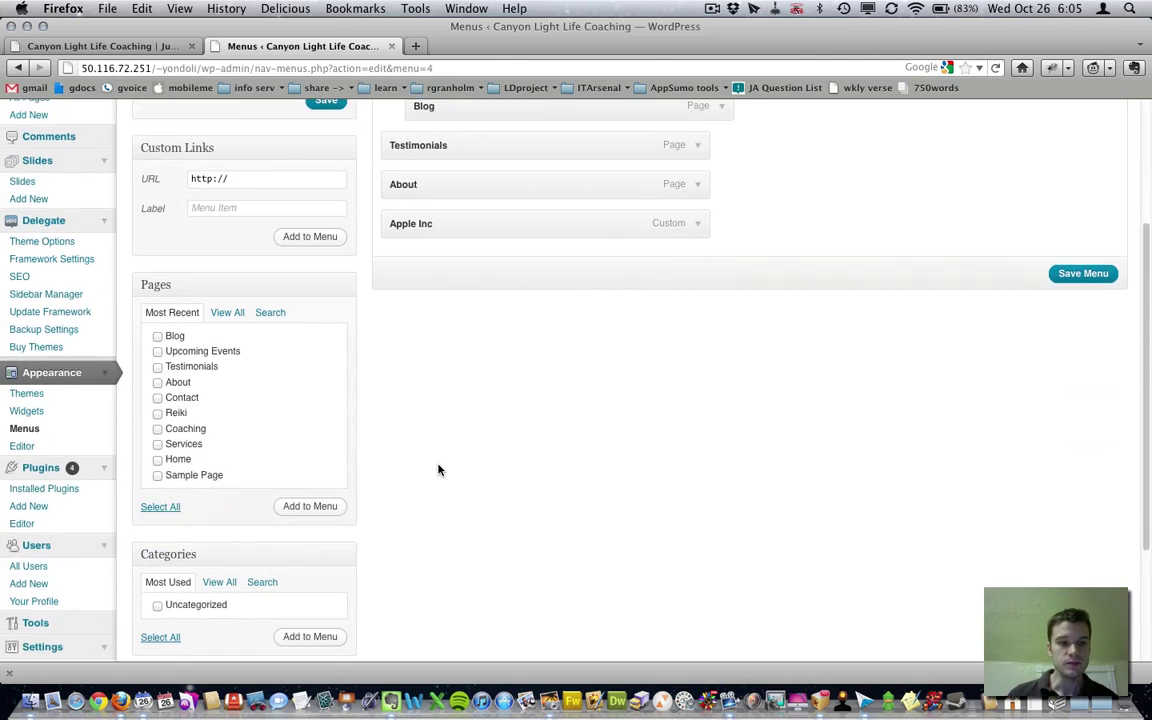
{"action": "scroll", "coordinate": [437, 468], "scroll_direction": "down", "scroll_amount": 2}
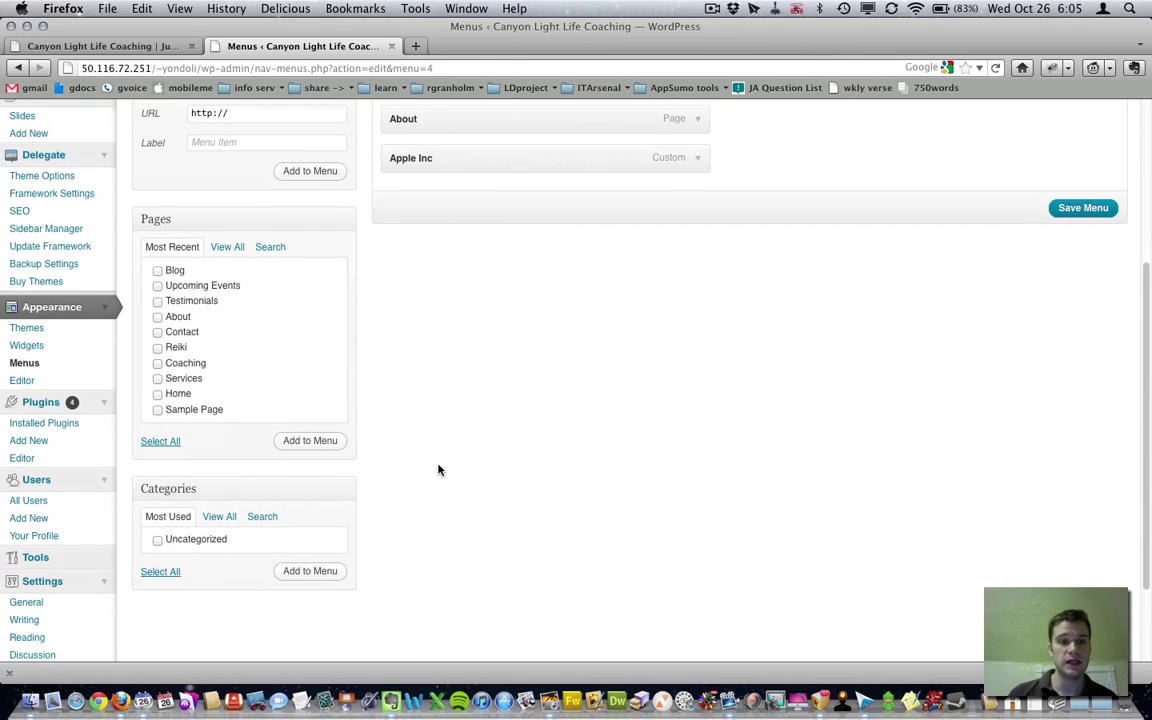
{"action": "scroll", "coordinate": [437, 468], "scroll_direction": "up", "scroll_amount": 4}
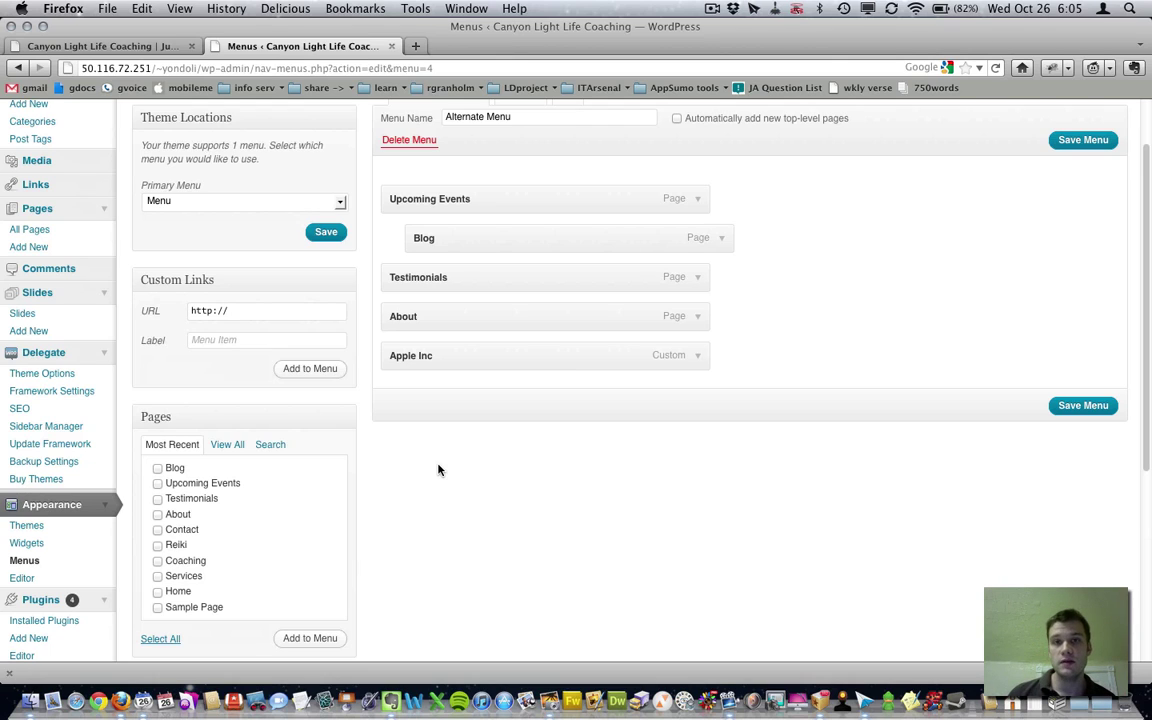
{"action": "scroll", "coordinate": [438, 469], "scroll_direction": "down", "scroll_amount": 5}
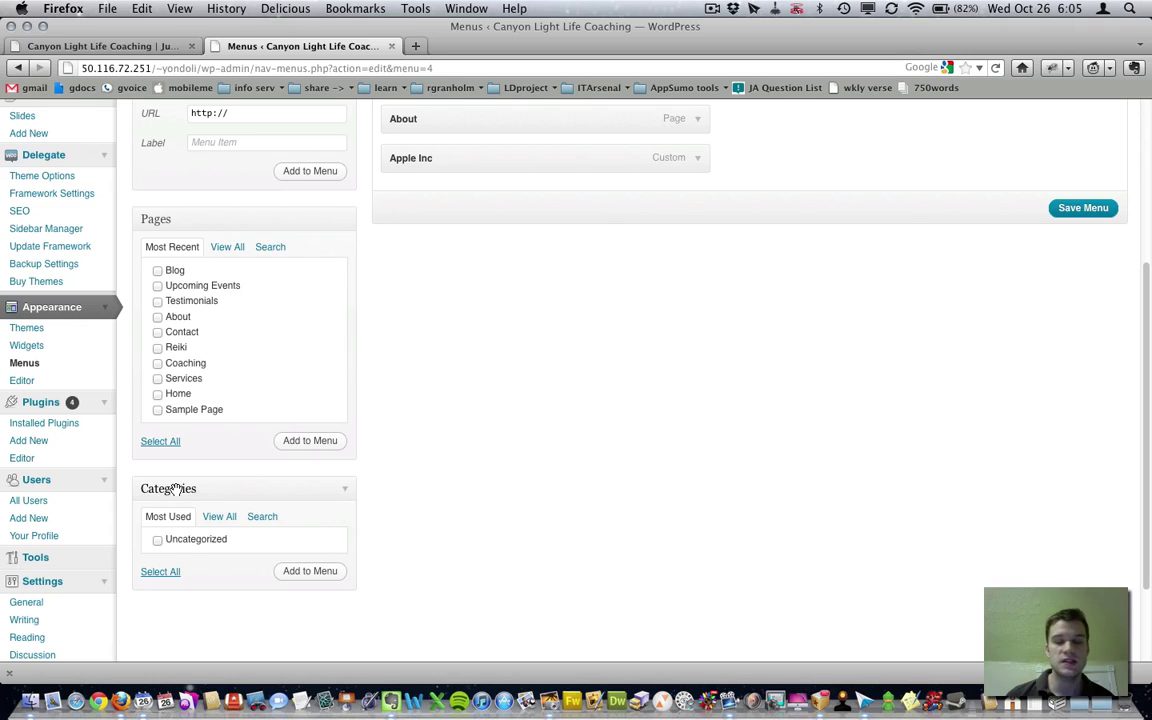
{"action": "scroll", "coordinate": [419, 489], "scroll_direction": "up", "scroll_amount": 7}
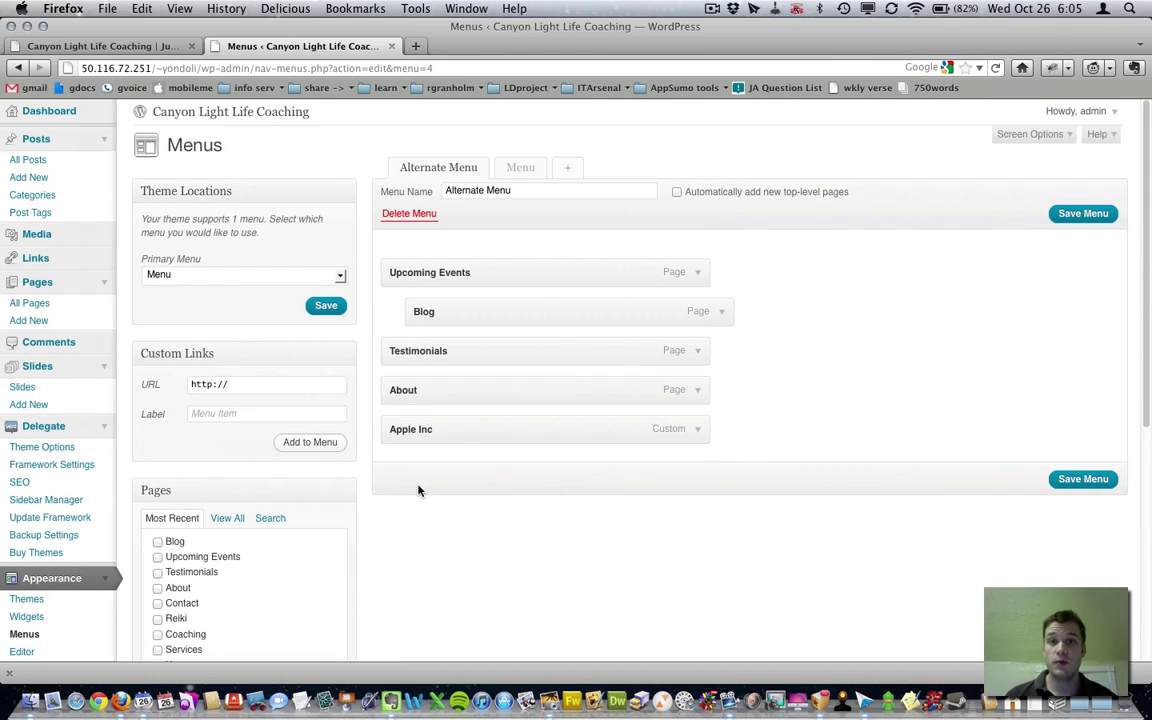
- Save the Alternate Menu and reload the live site to confirm its navigation is unchanged
{"action": "left_click", "coordinate": [1093, 480]}
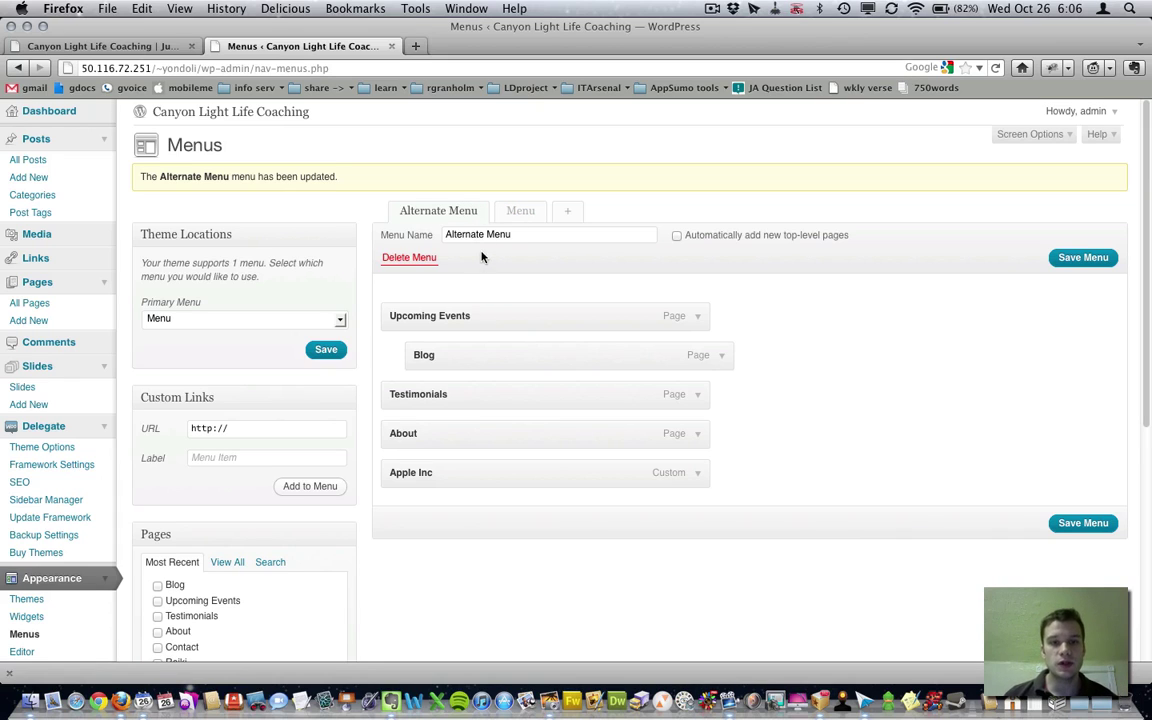
{"action": "left_click", "coordinate": [150, 47]}
{"action": "key", "text": "super+r"}
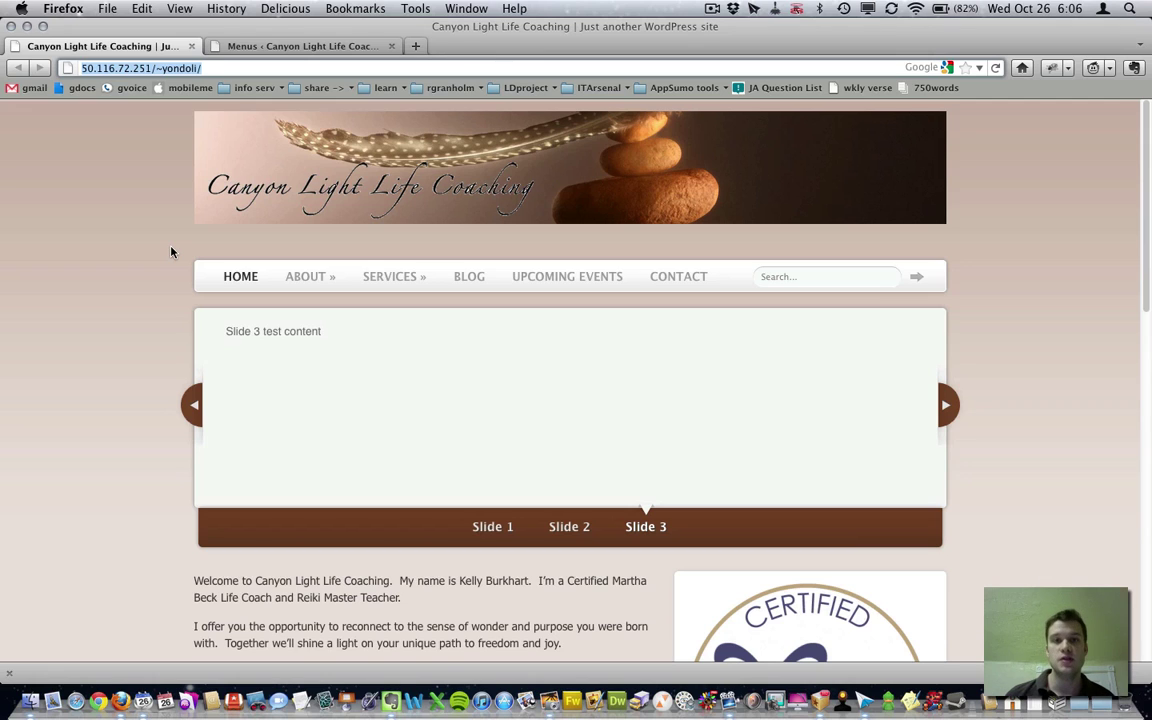
- Switch back to the Menus admin tab with the saved Alternate Menu open
{"action": "left_click", "coordinate": [268, 50]}
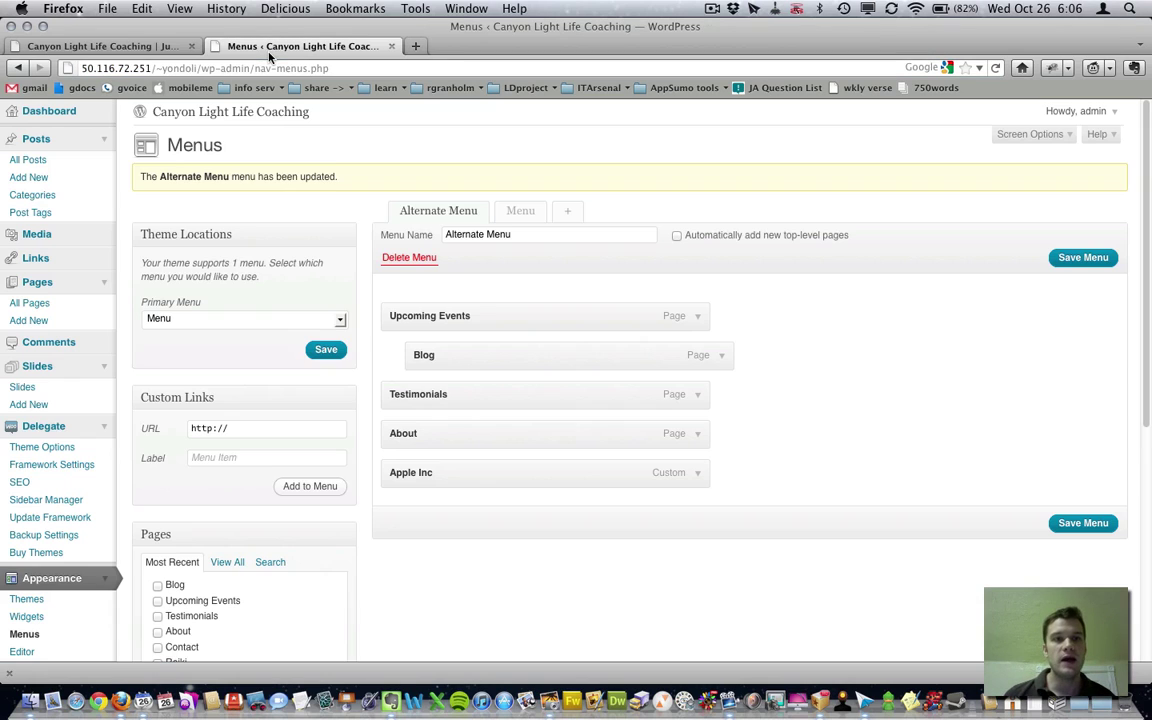
- Assign Alternate Menu to the Primary Menu location, save, and view the live site
{"action": "left_click", "coordinate": [339, 321]}
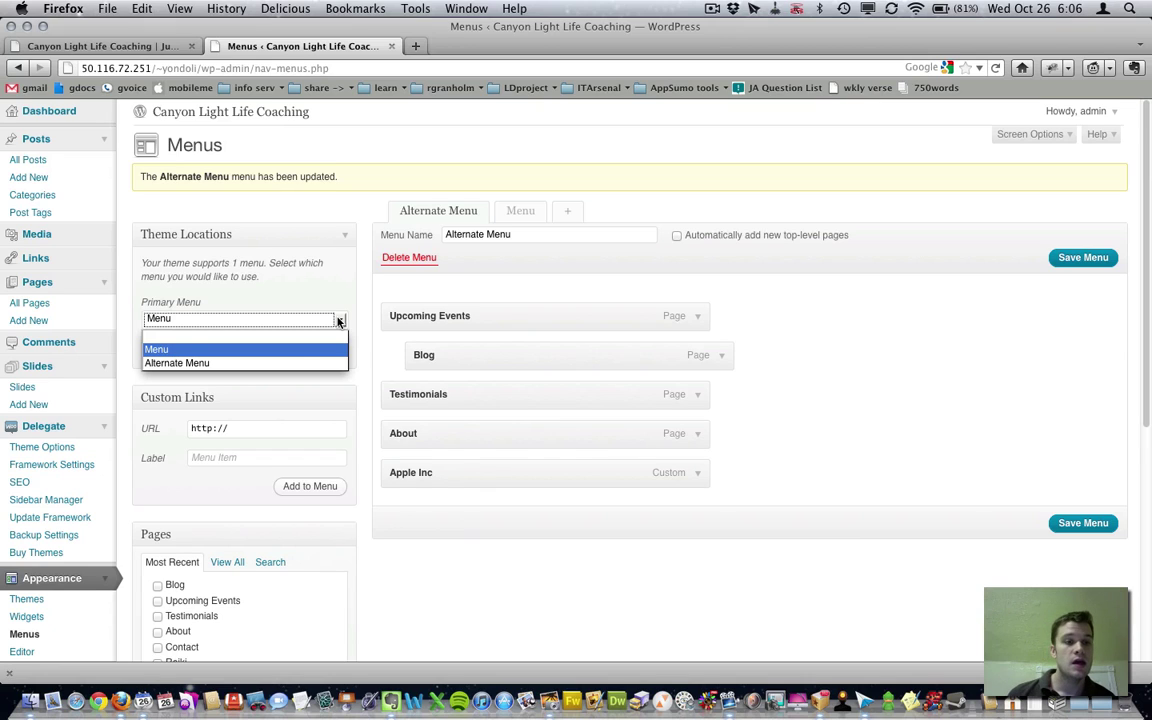
{"action": "left_click", "coordinate": [303, 364]}
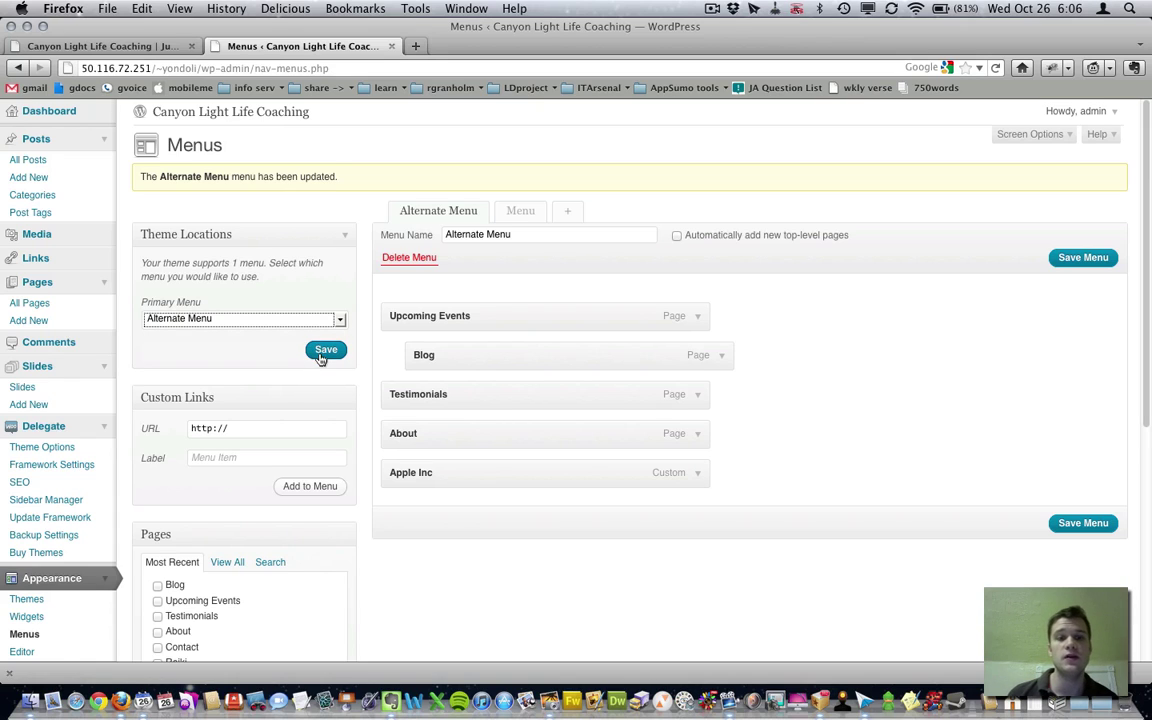
{"action": "left_click", "coordinate": [324, 352]}
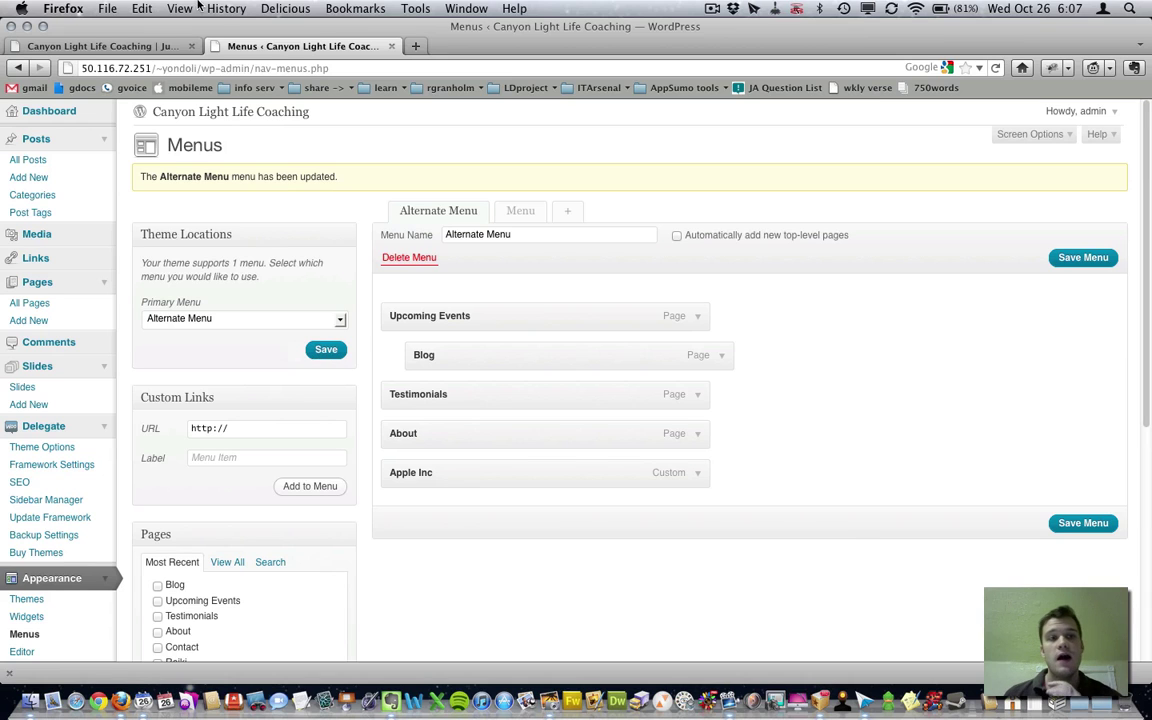
{"action": "left_click", "coordinate": [138, 46]}
{"action": "key", "text": "super+r"}
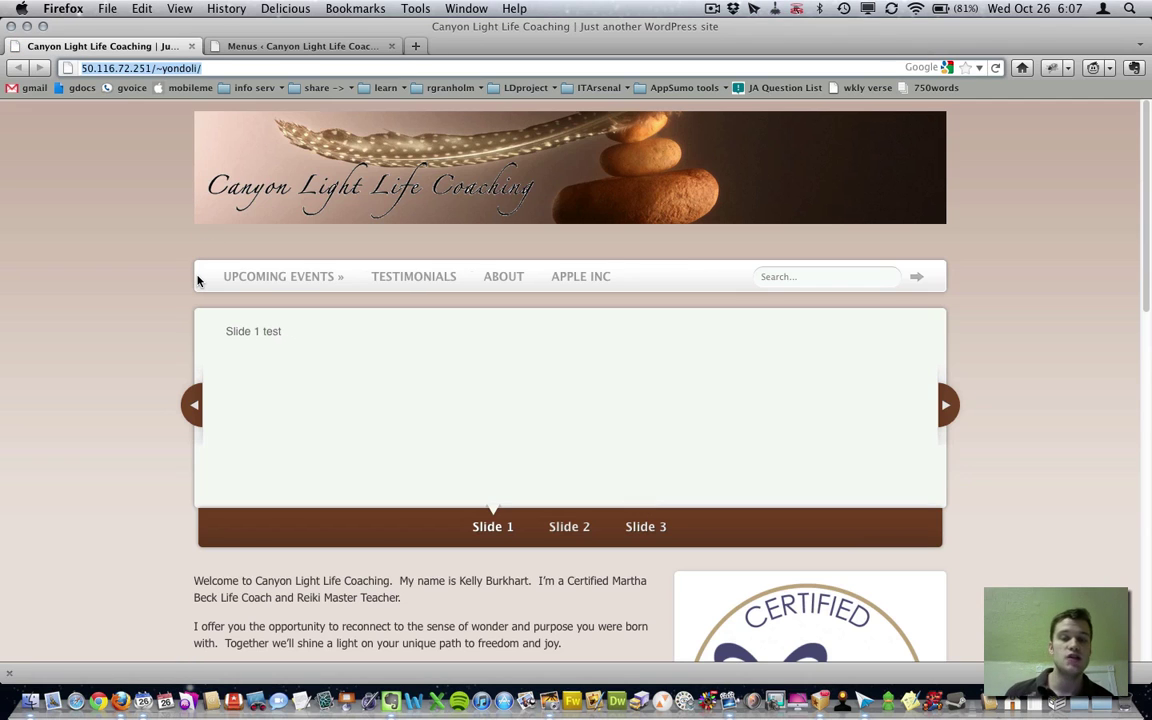
{"action": "mouse_move", "coordinate": [250, 283]}
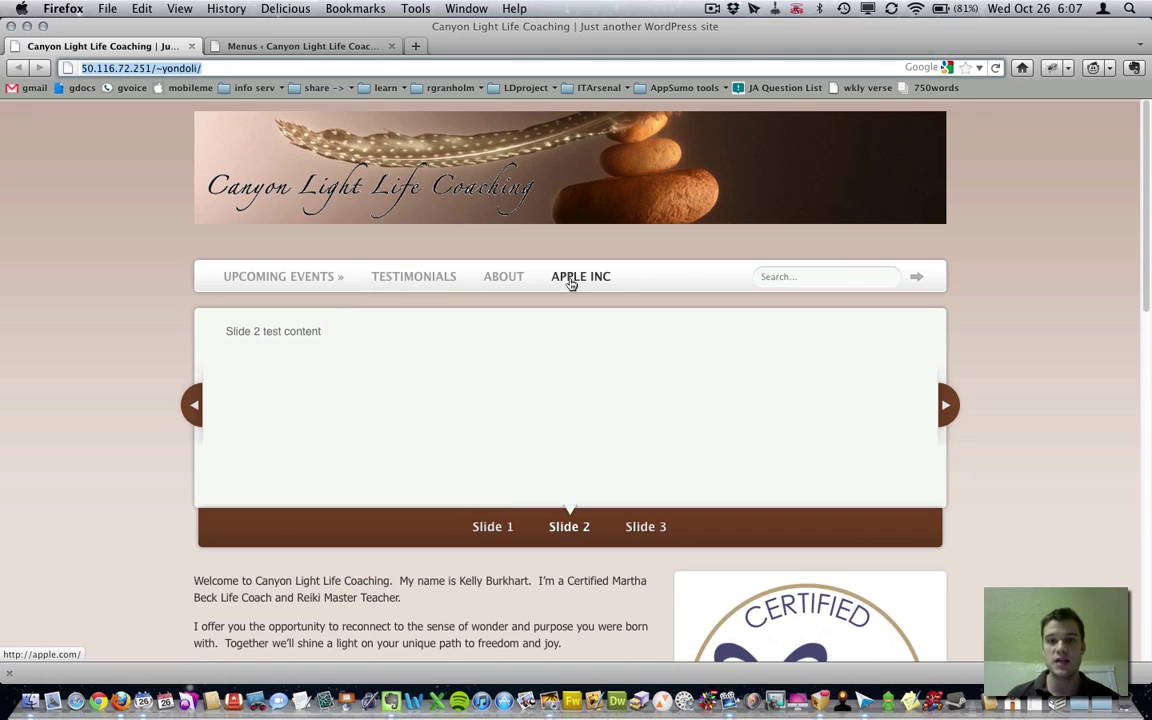
{"action": "left_click", "coordinate": [340, 47]}
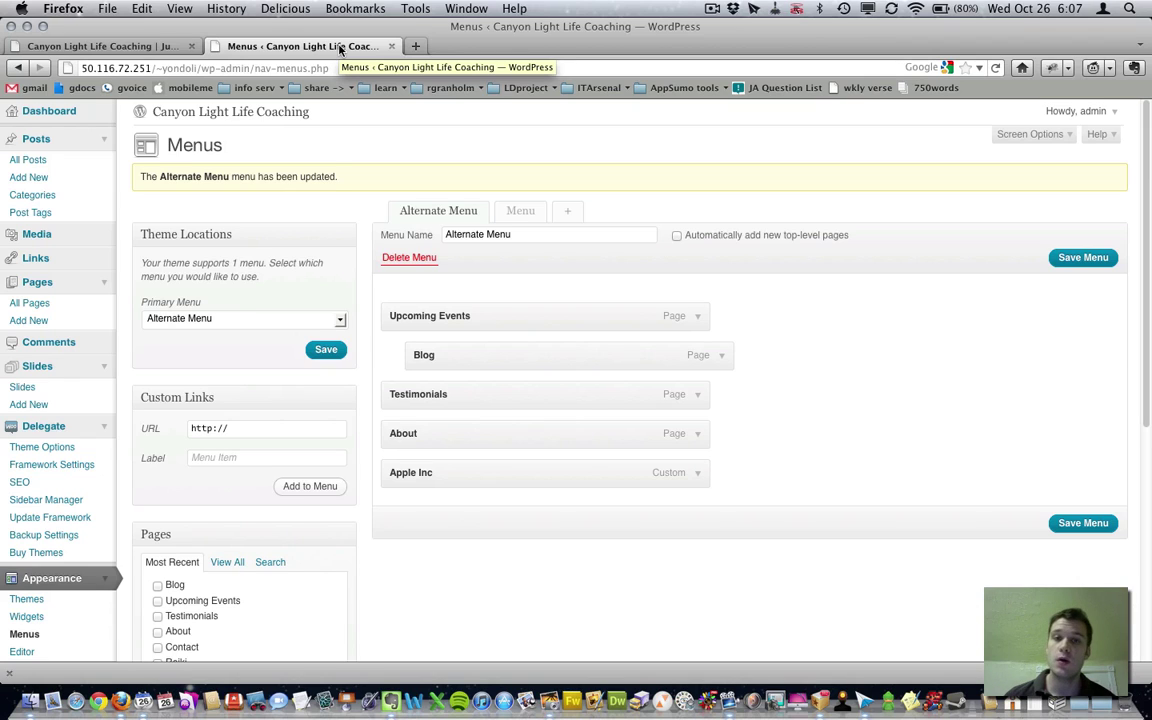
- Reassign the original Menu to the Primary Menu location, save, and reopen Menu
{"action": "left_click", "coordinate": [340, 319]}
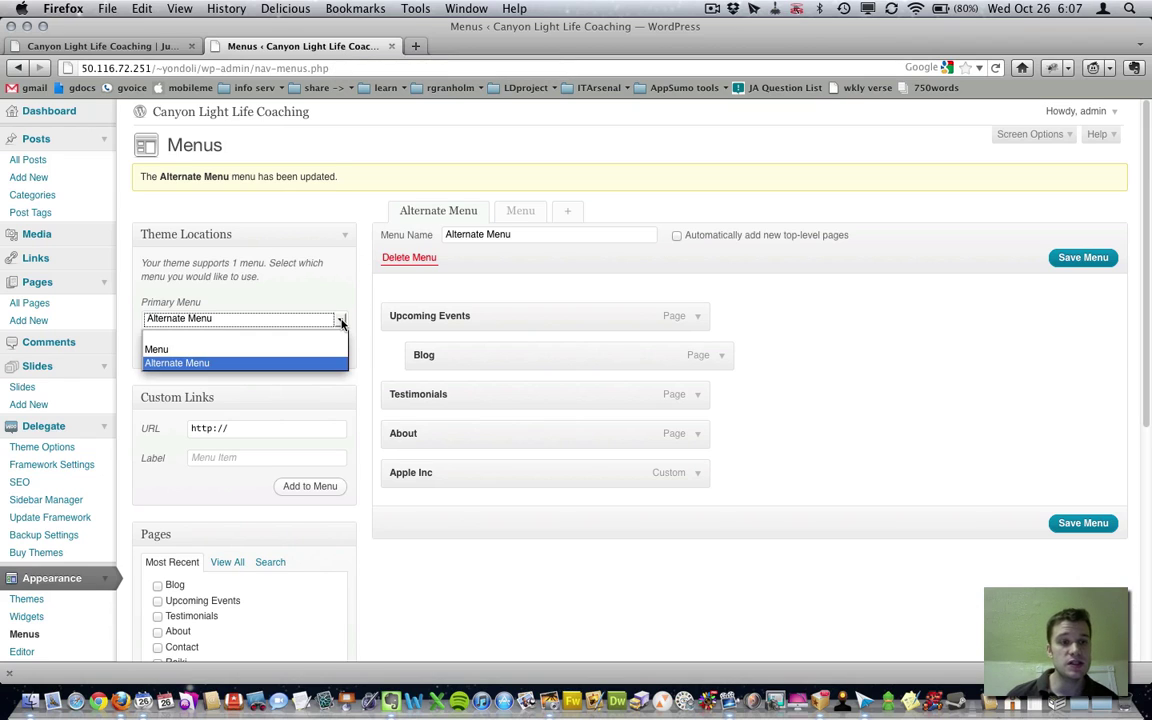
{"action": "left_click", "coordinate": [257, 350]}
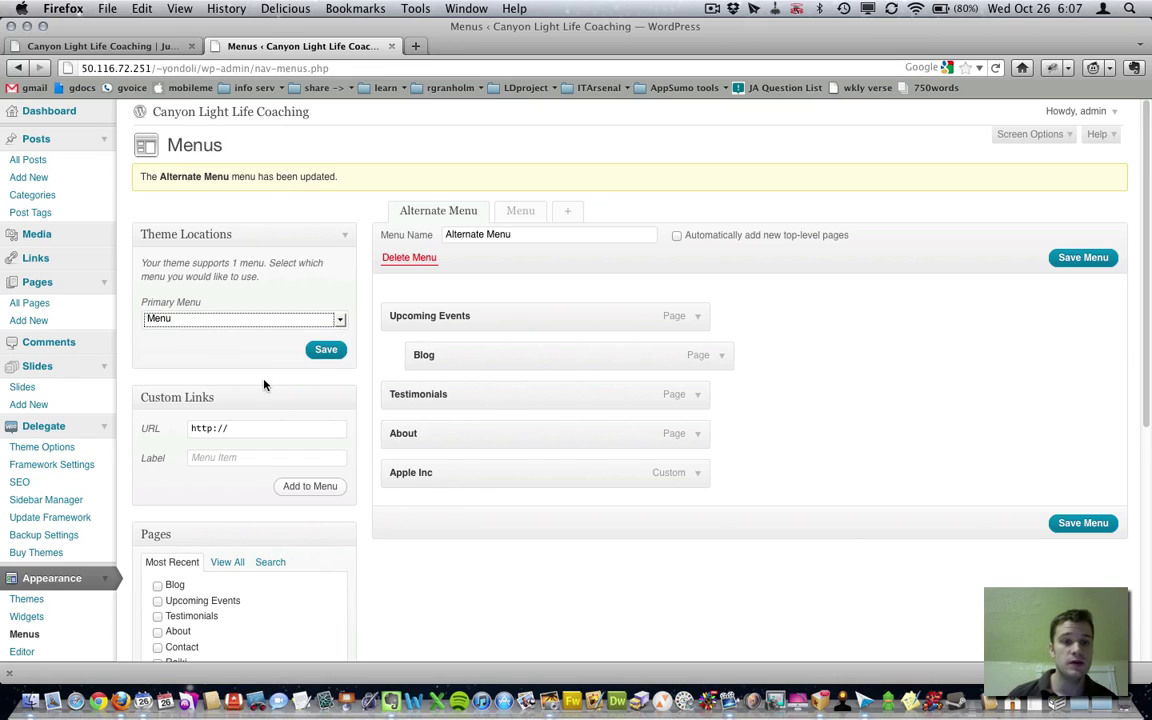
{"action": "left_click", "coordinate": [328, 356]}
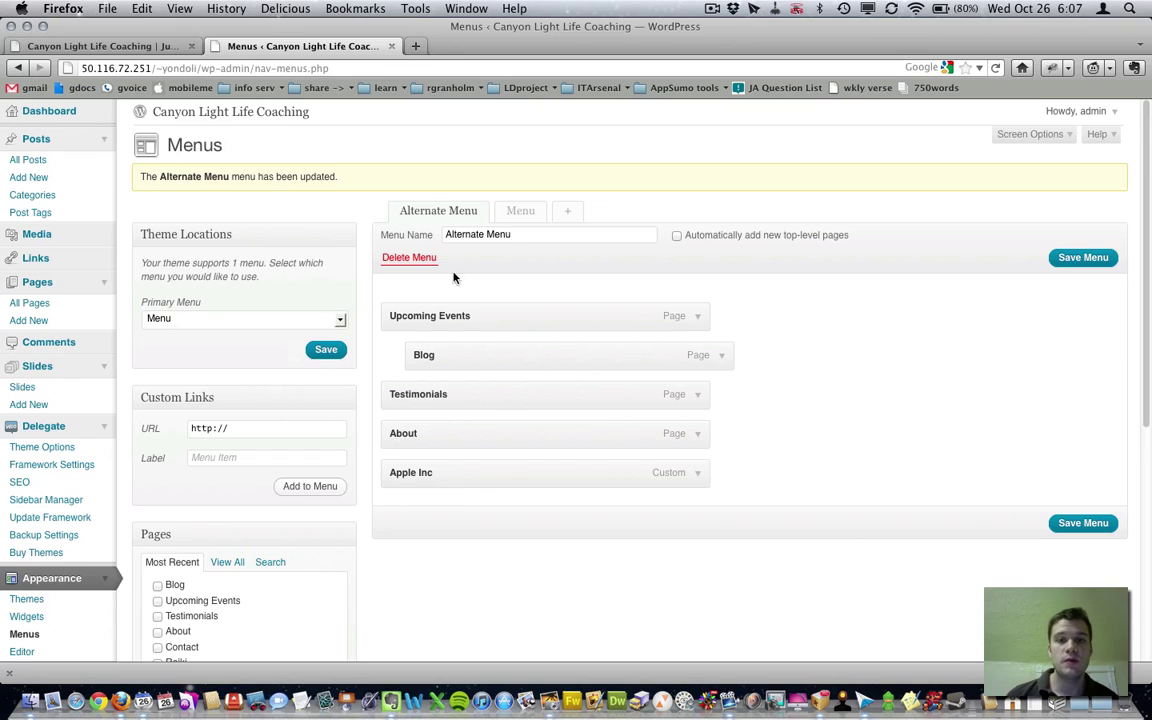
{"action": "left_click", "coordinate": [513, 212]}
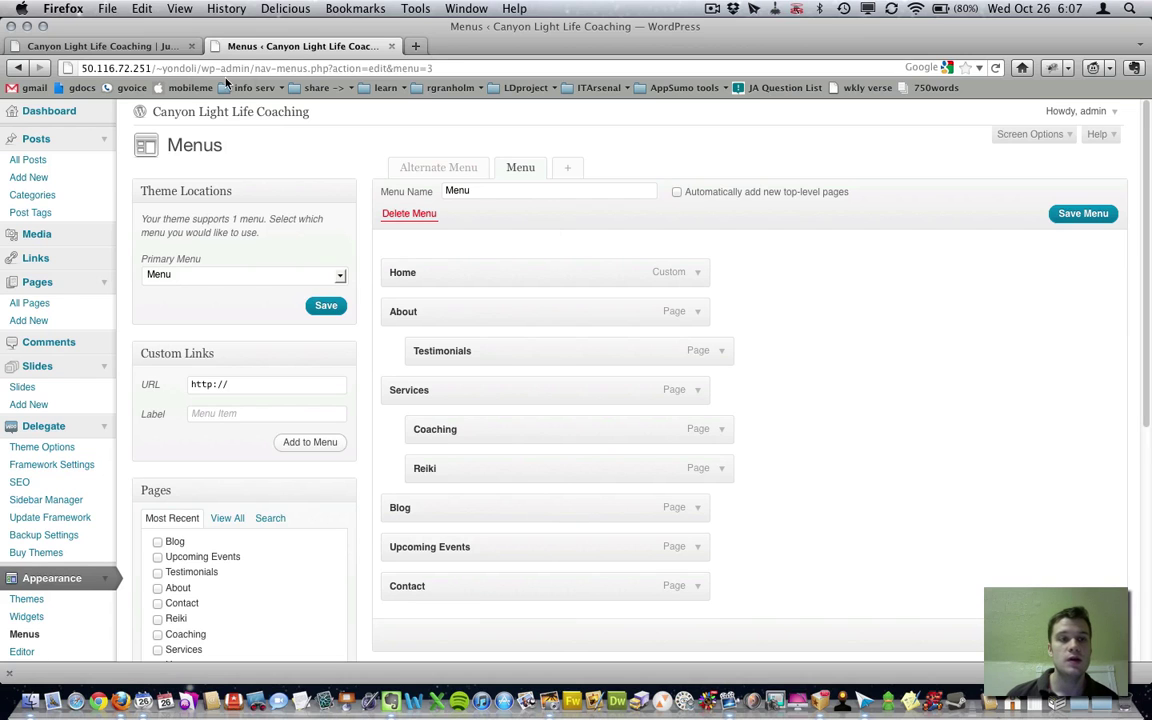
{"action": "left_click", "coordinate": [68, 47]}
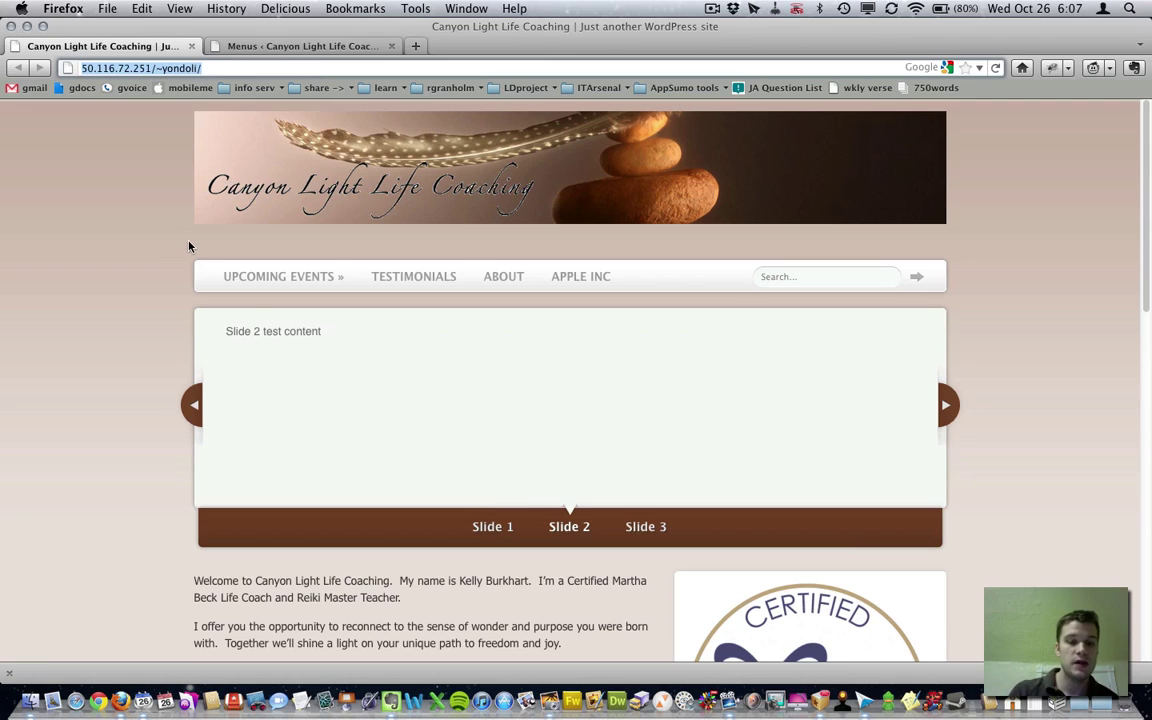
{"action": "key", "text": "super+r"}
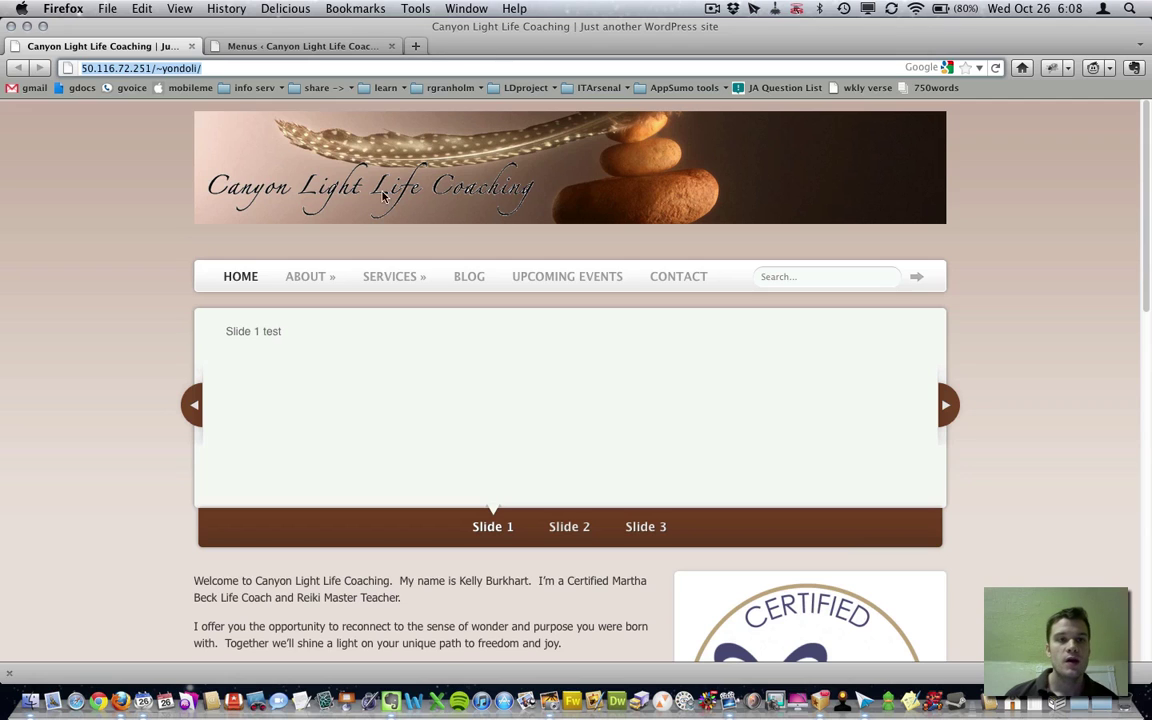
{"action": "left_click", "coordinate": [307, 47]}
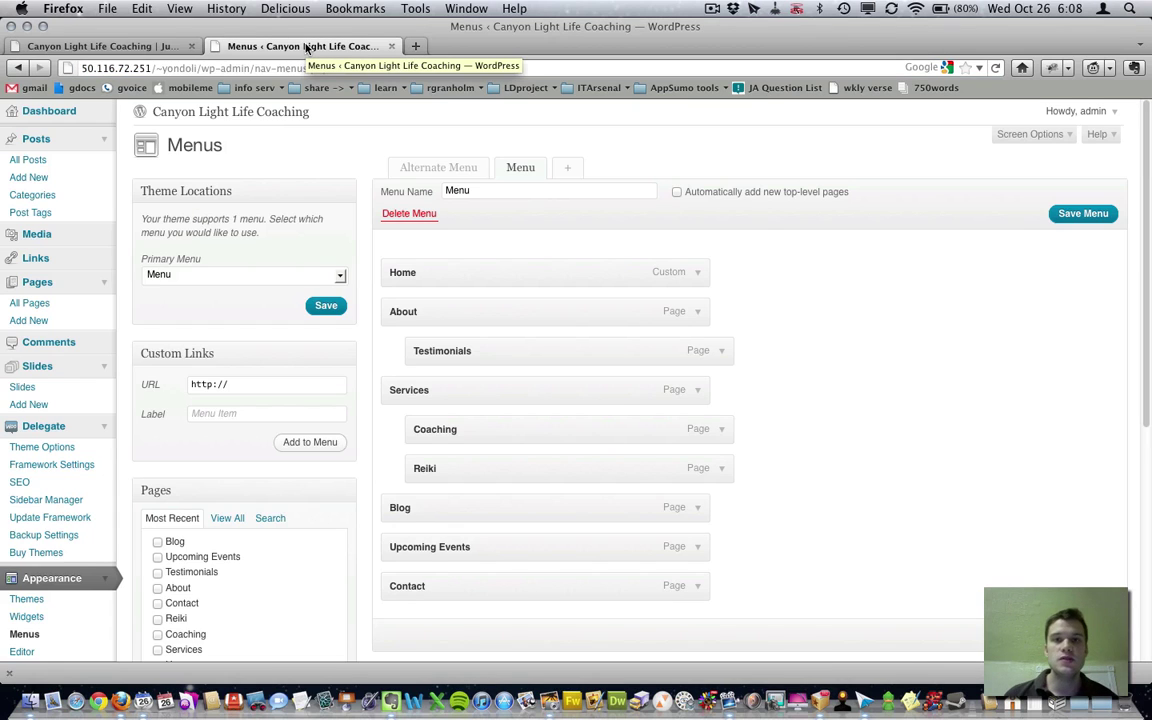